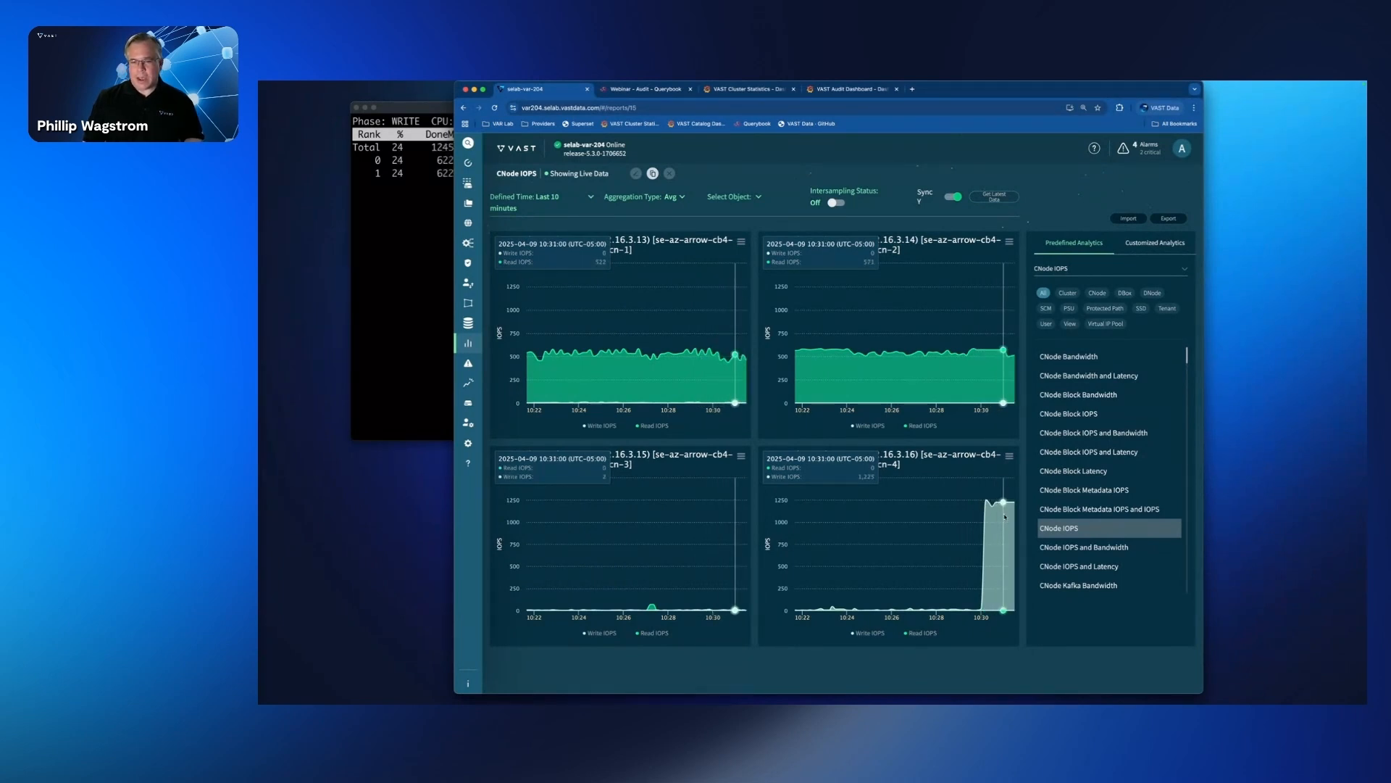
Step: Display the CNode IOPS and Bandwidth report and open the Data Flow analysis
click(1055, 548)
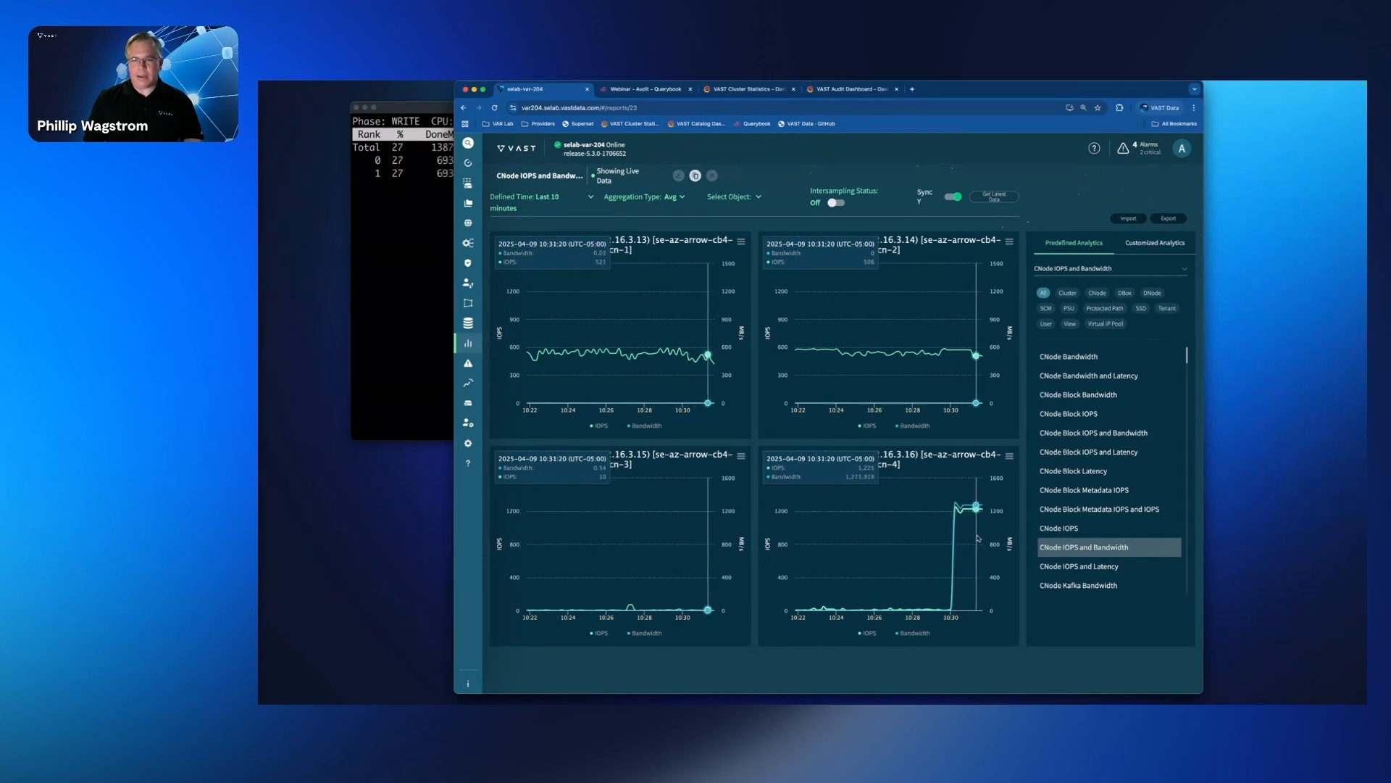
mouse_move(479, 331)
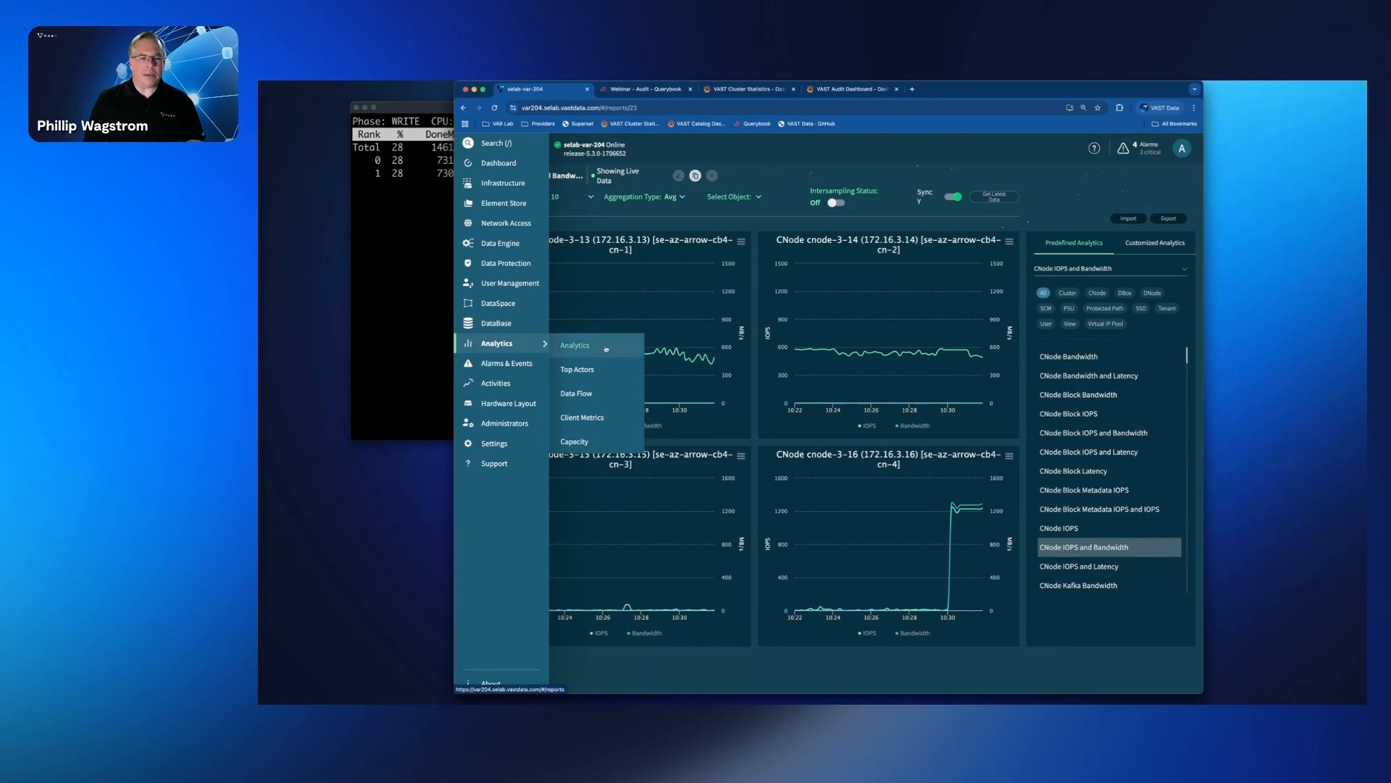
click(597, 395)
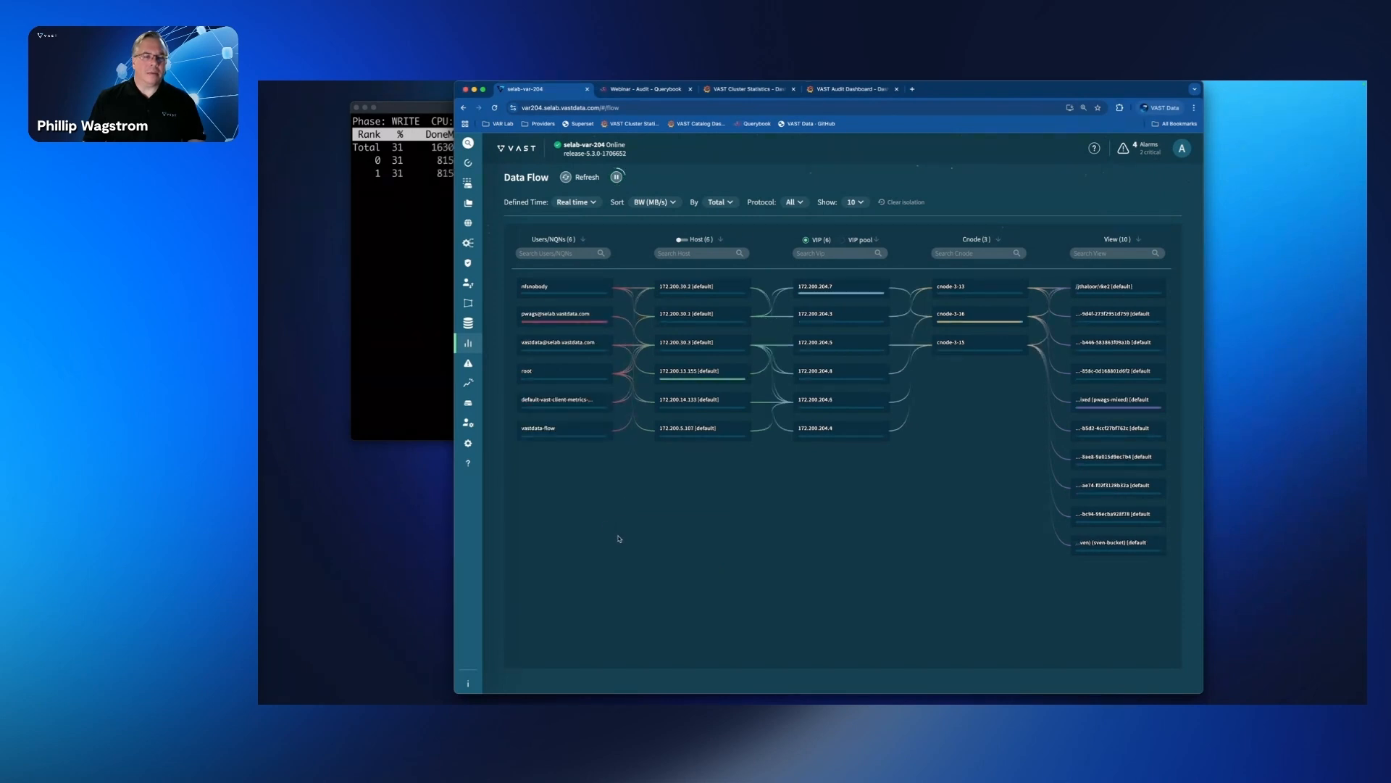
Step: Select the flow of the user generating heavy writes and inspect statistics for its linked host, VIP, CNode and view
mouse_move(583, 319)
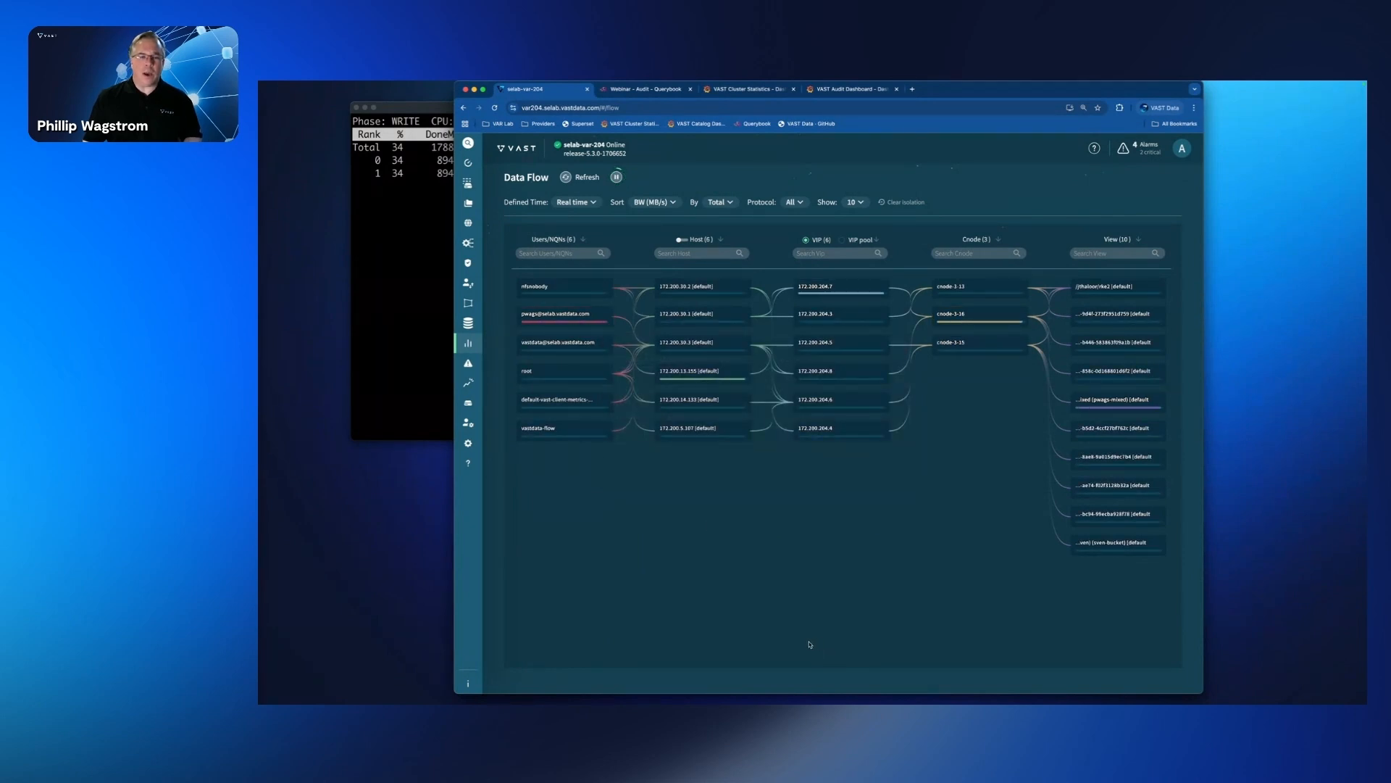
click(593, 314)
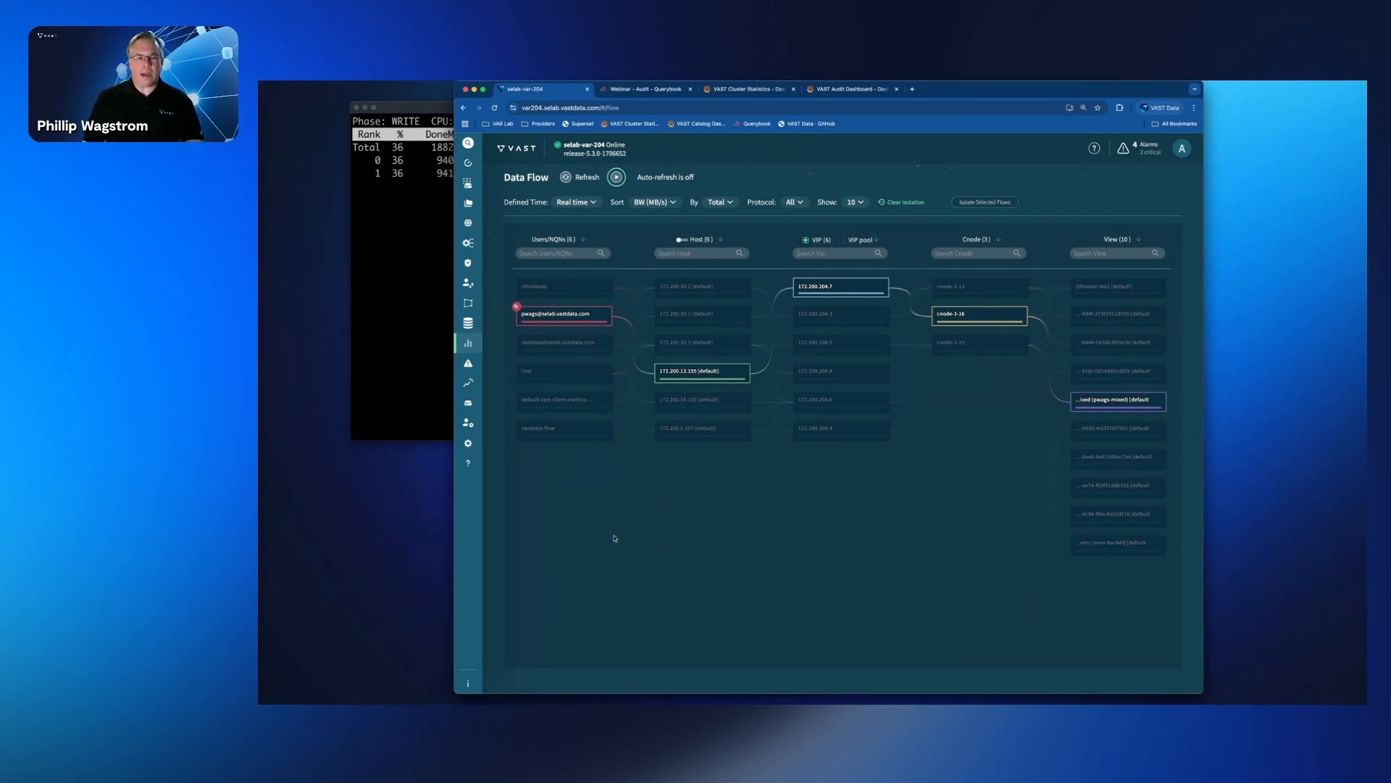
mouse_move(558, 324)
mouse_move(696, 380)
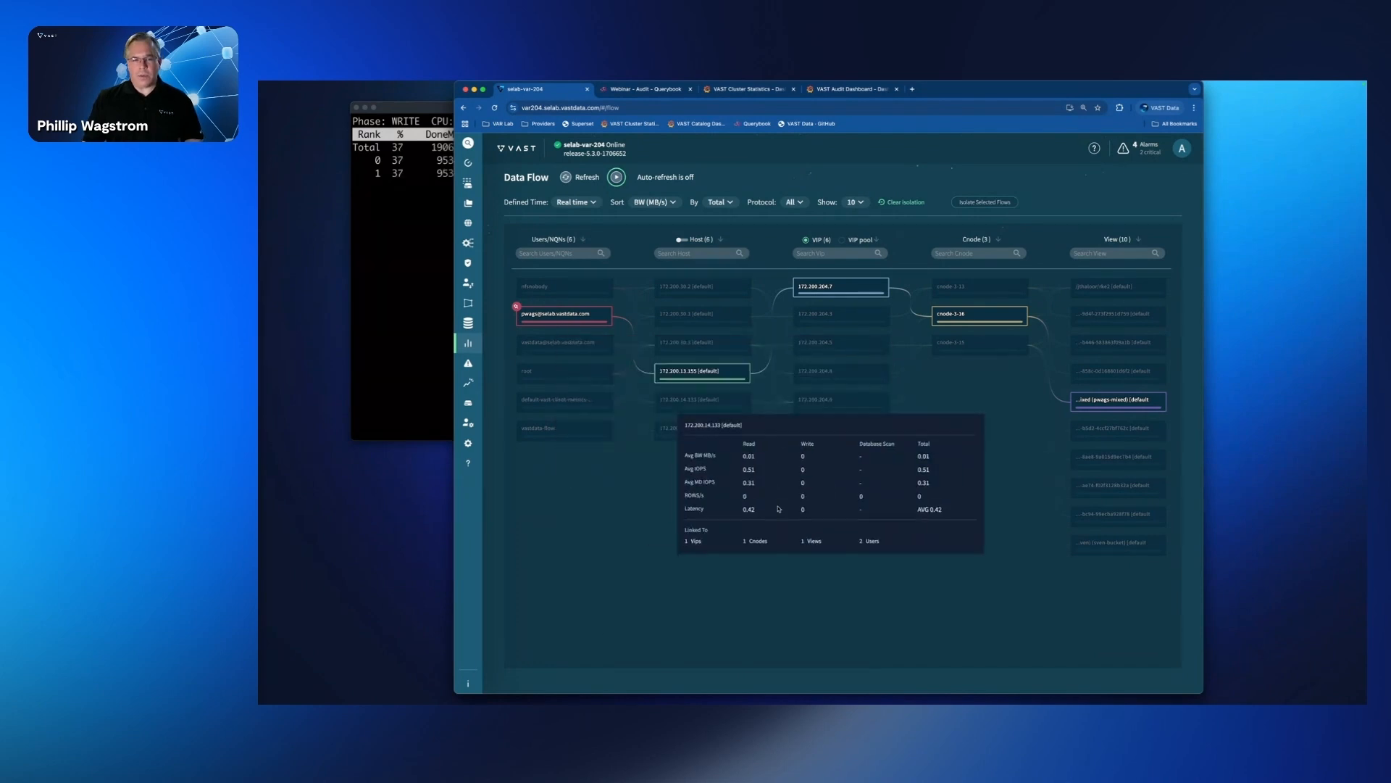
mouse_move(839, 290)
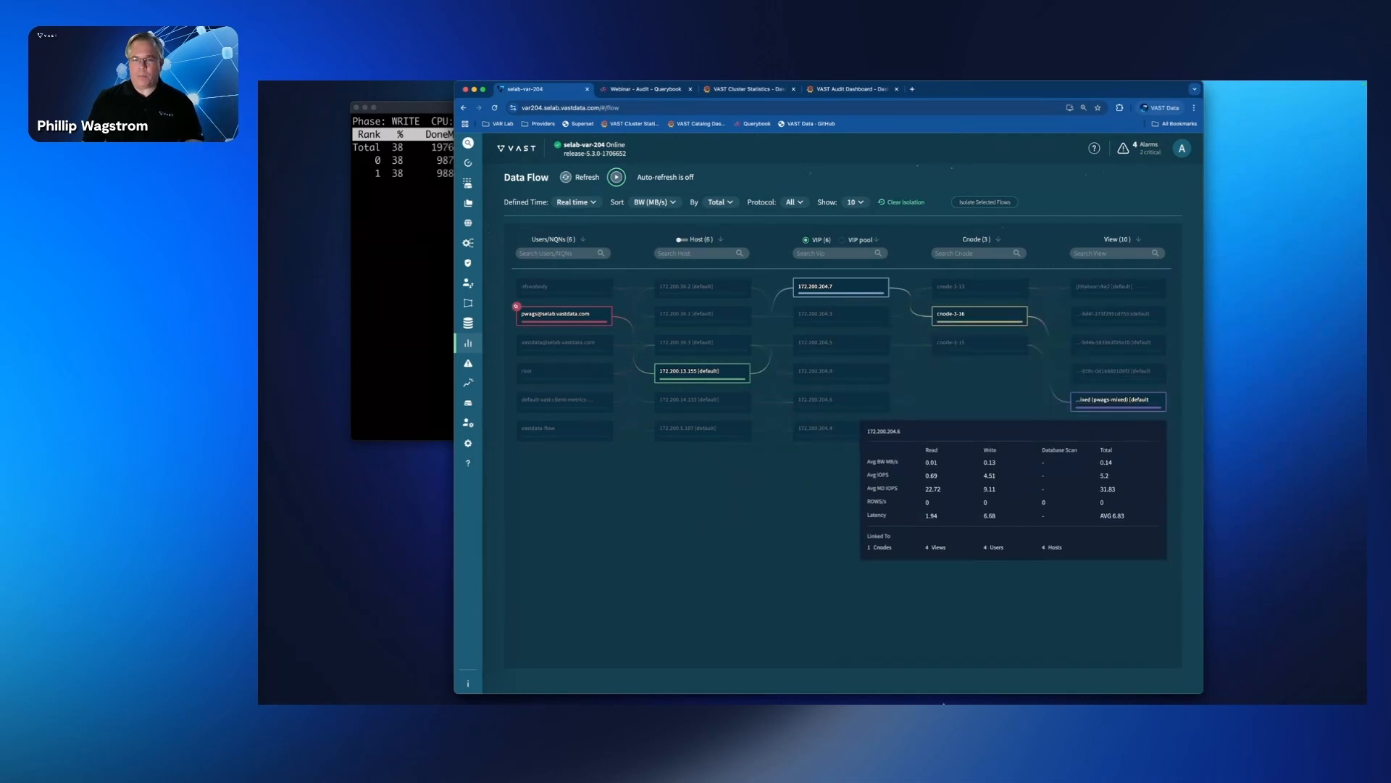
mouse_move(987, 314)
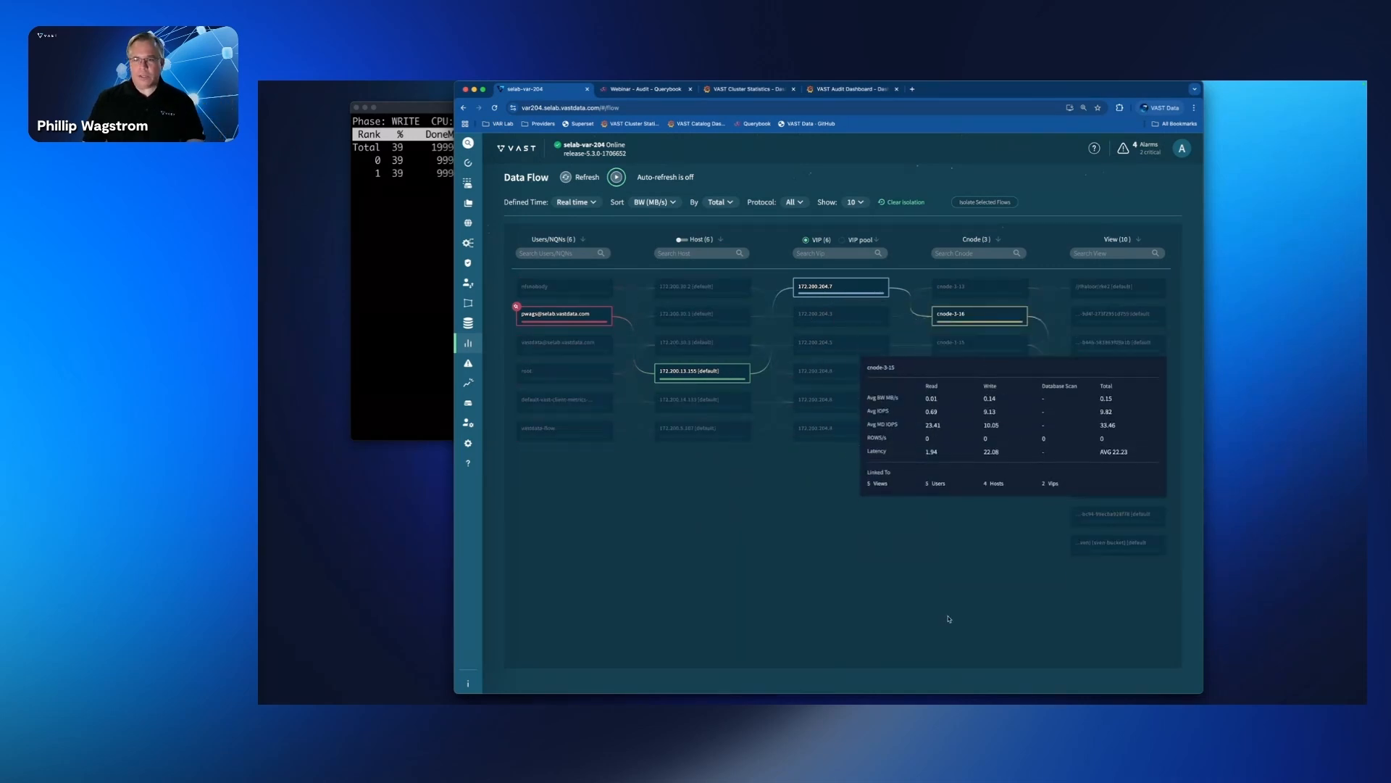
mouse_move(1092, 402)
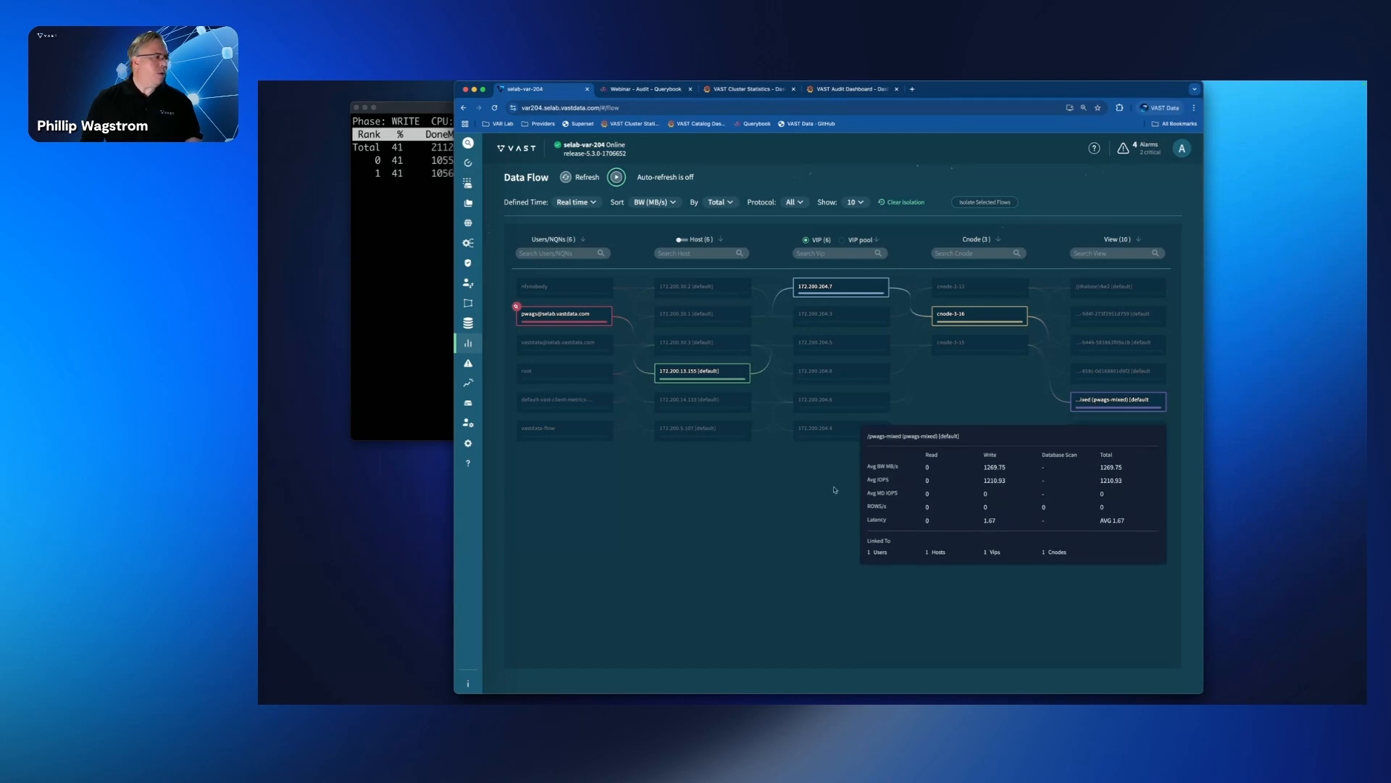
Step: Isolate the selected user's flow with auto-refresh turned back on, and clear the isolation
click(616, 177)
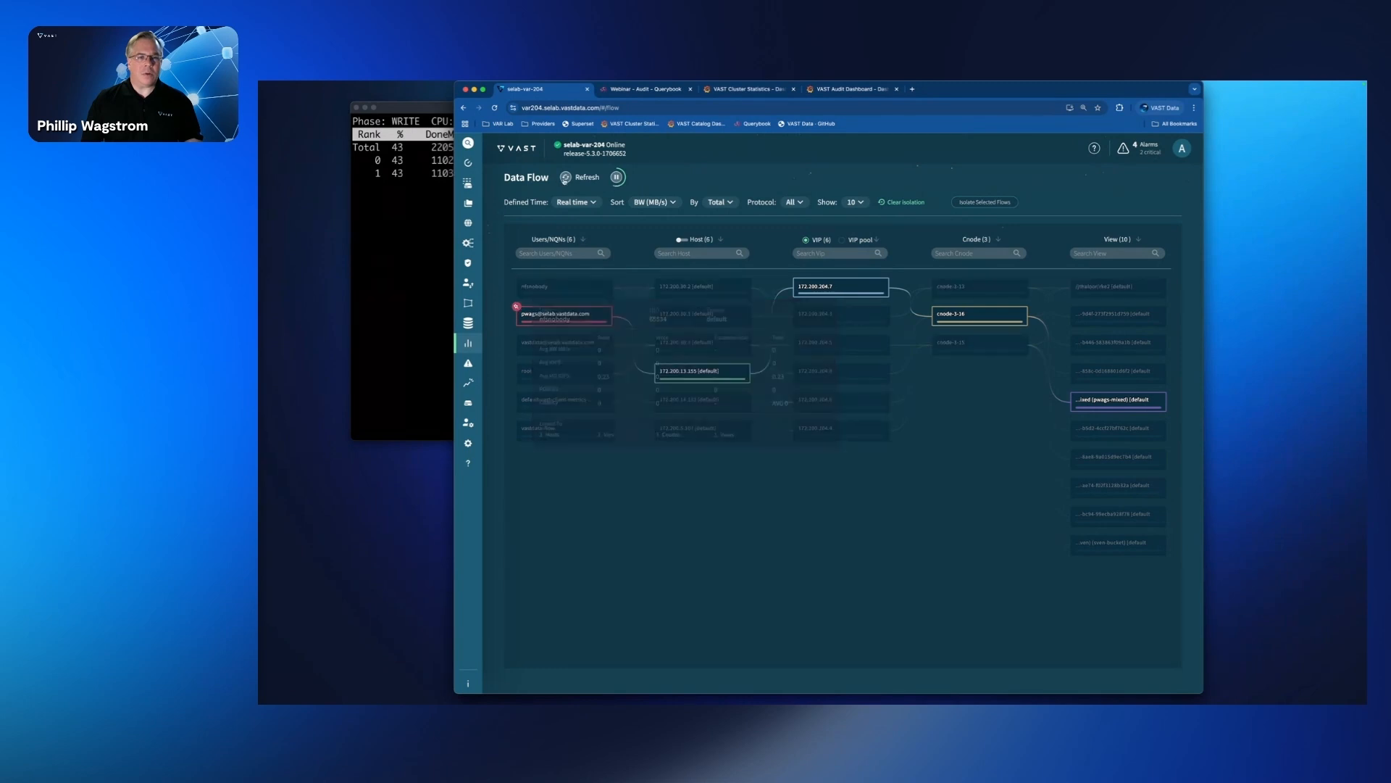
click(975, 203)
click(898, 202)
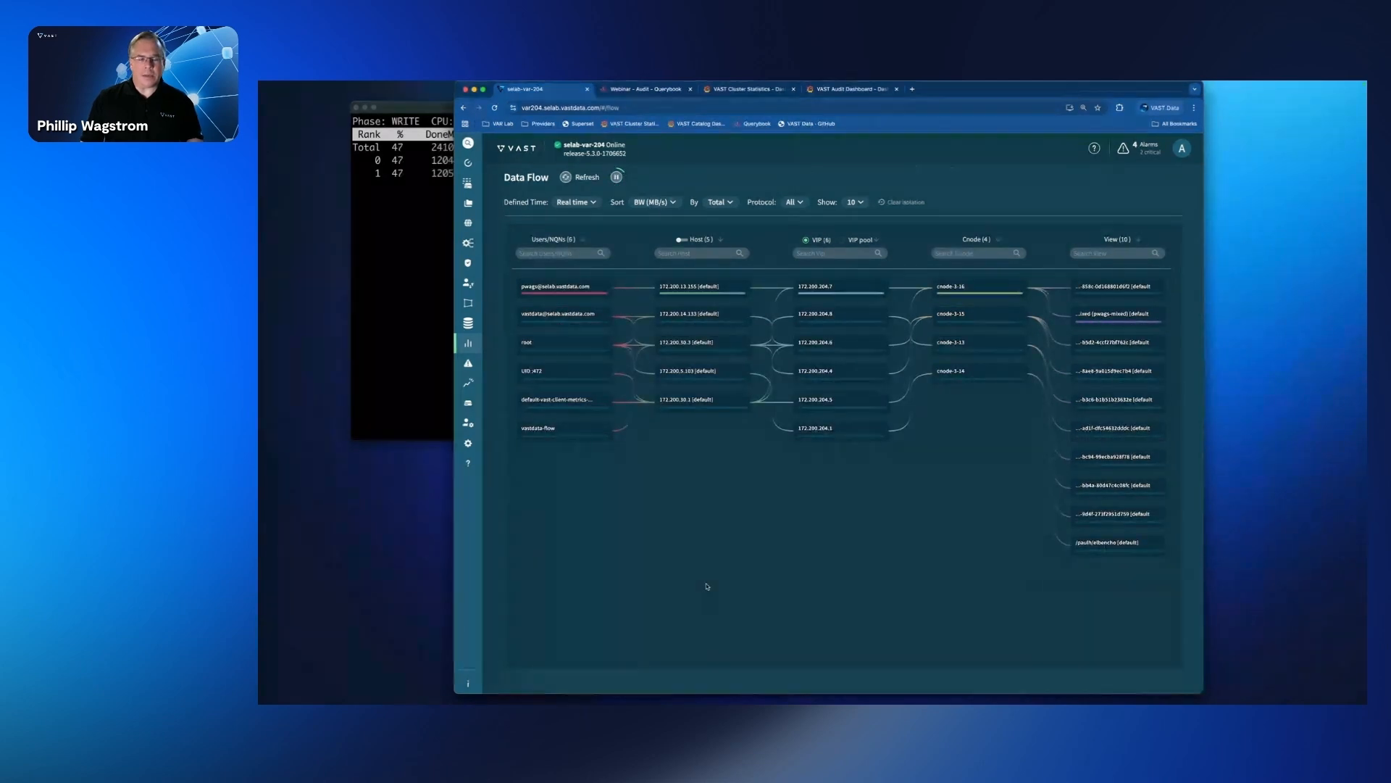
Step: Move the browser window aside to uncover the throughput column of the write test in the terminal
mouse_move(478, 345)
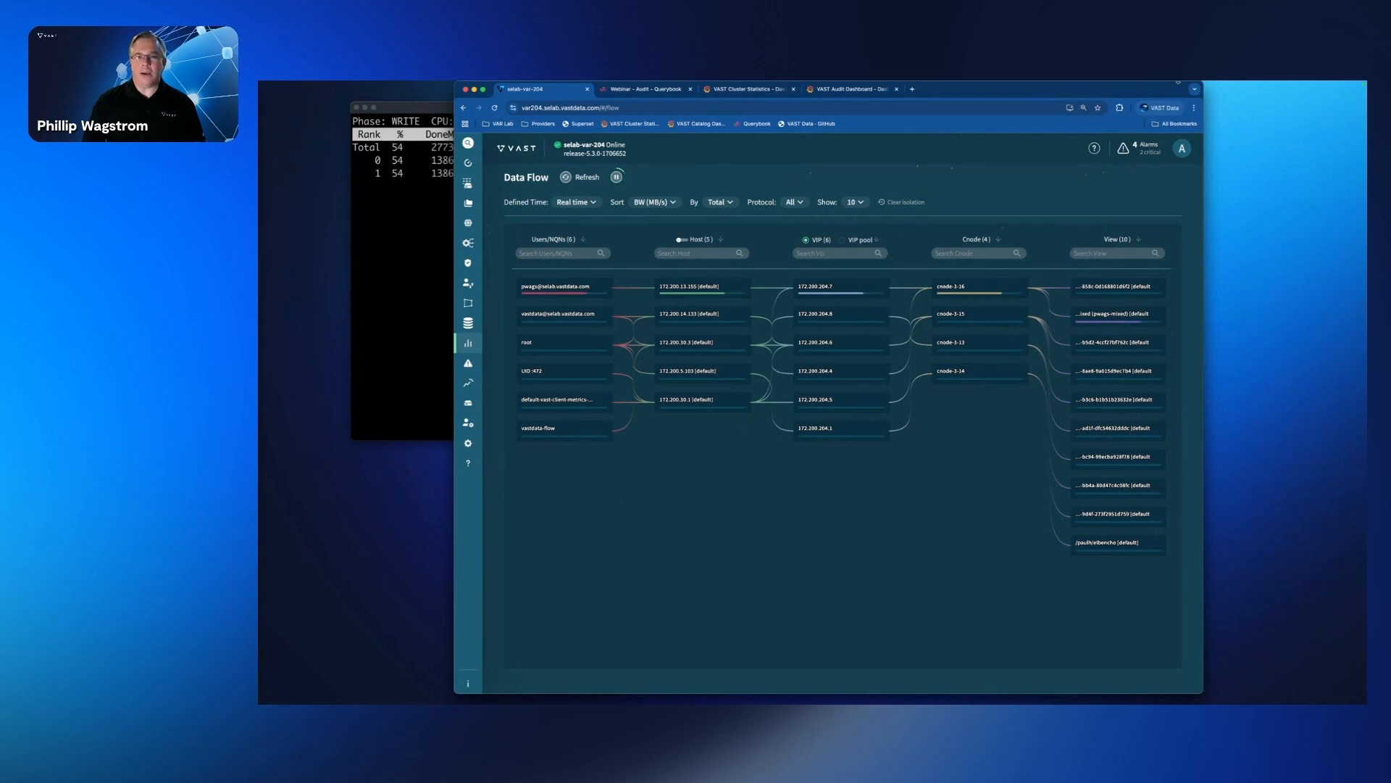
drag(1081, 94, 1182, 101)
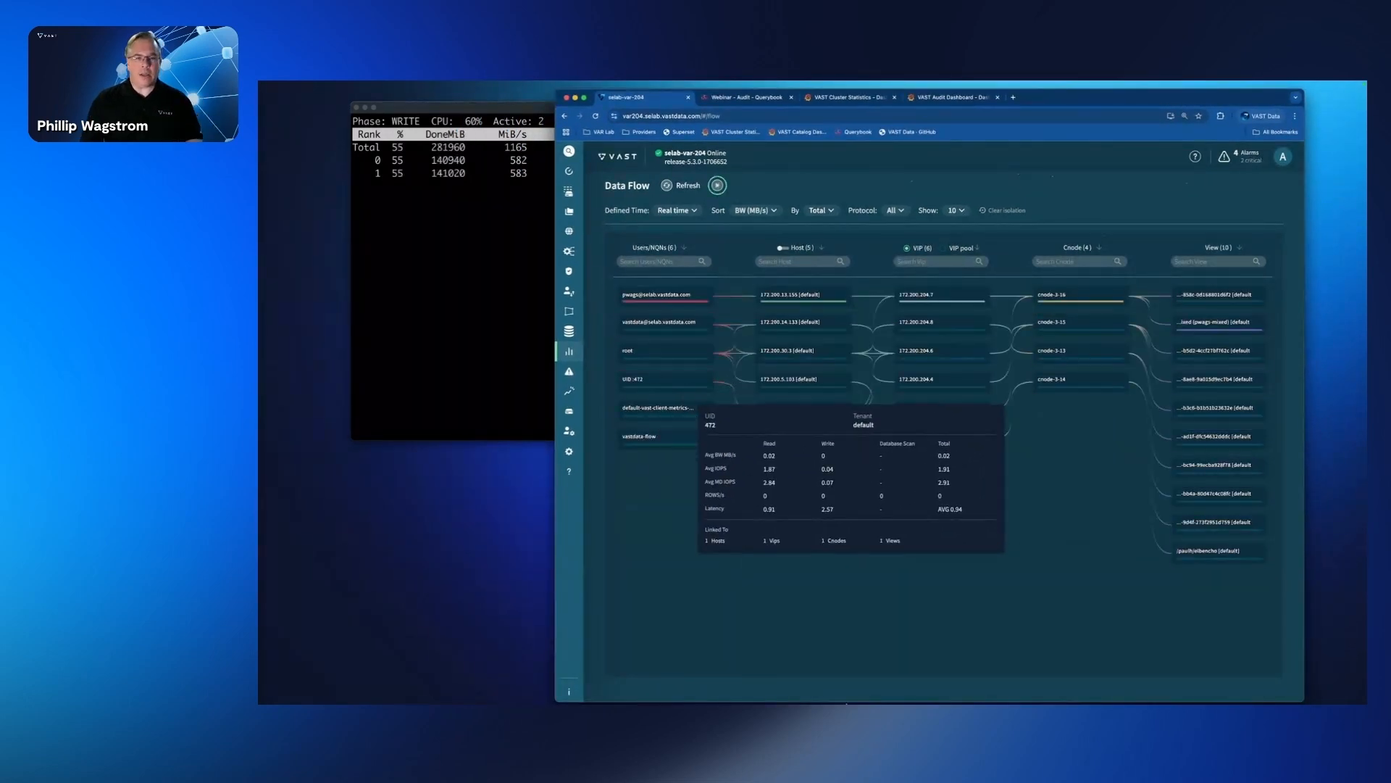
mouse_move(674, 415)
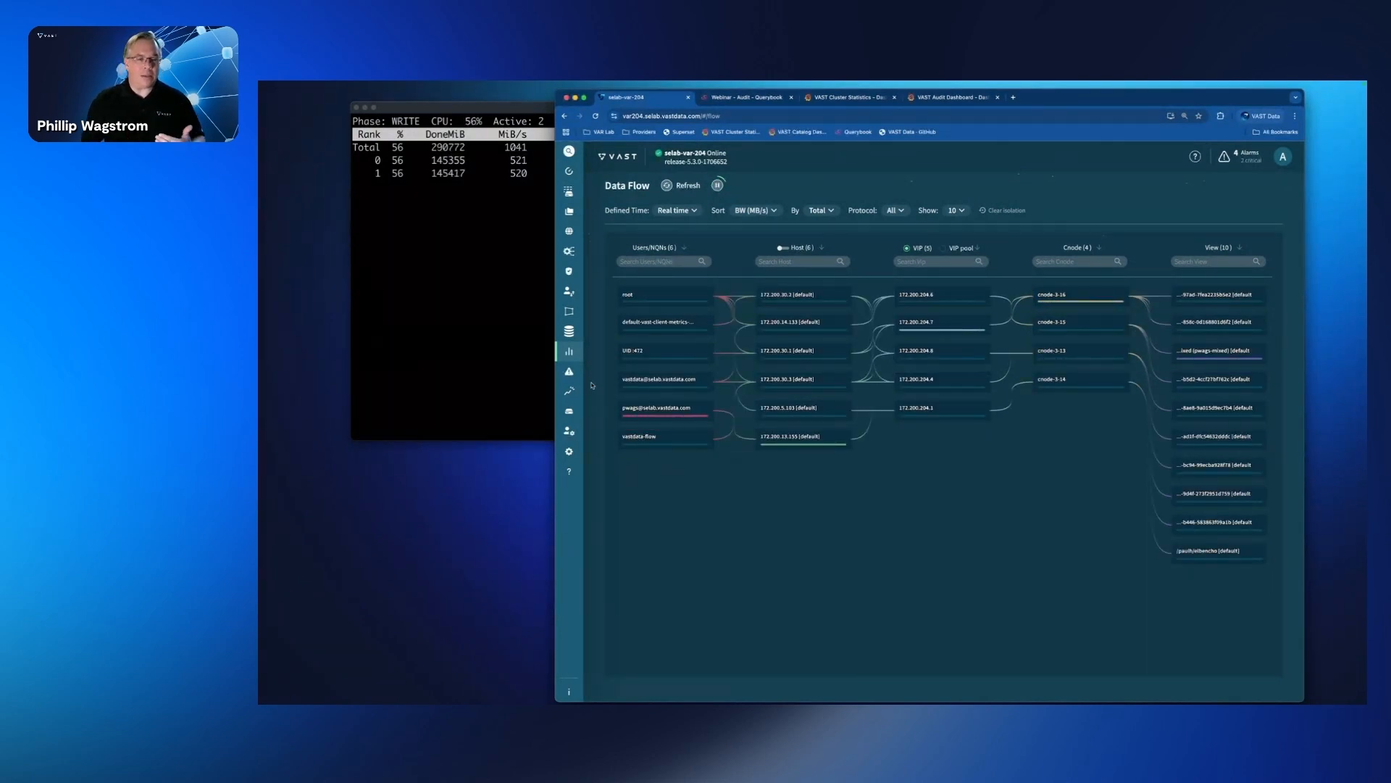
Step: Open the Top Actors analysis and examine the first-ranked user's entry and the plotted actors' read and write statistics
mouse_move(576, 357)
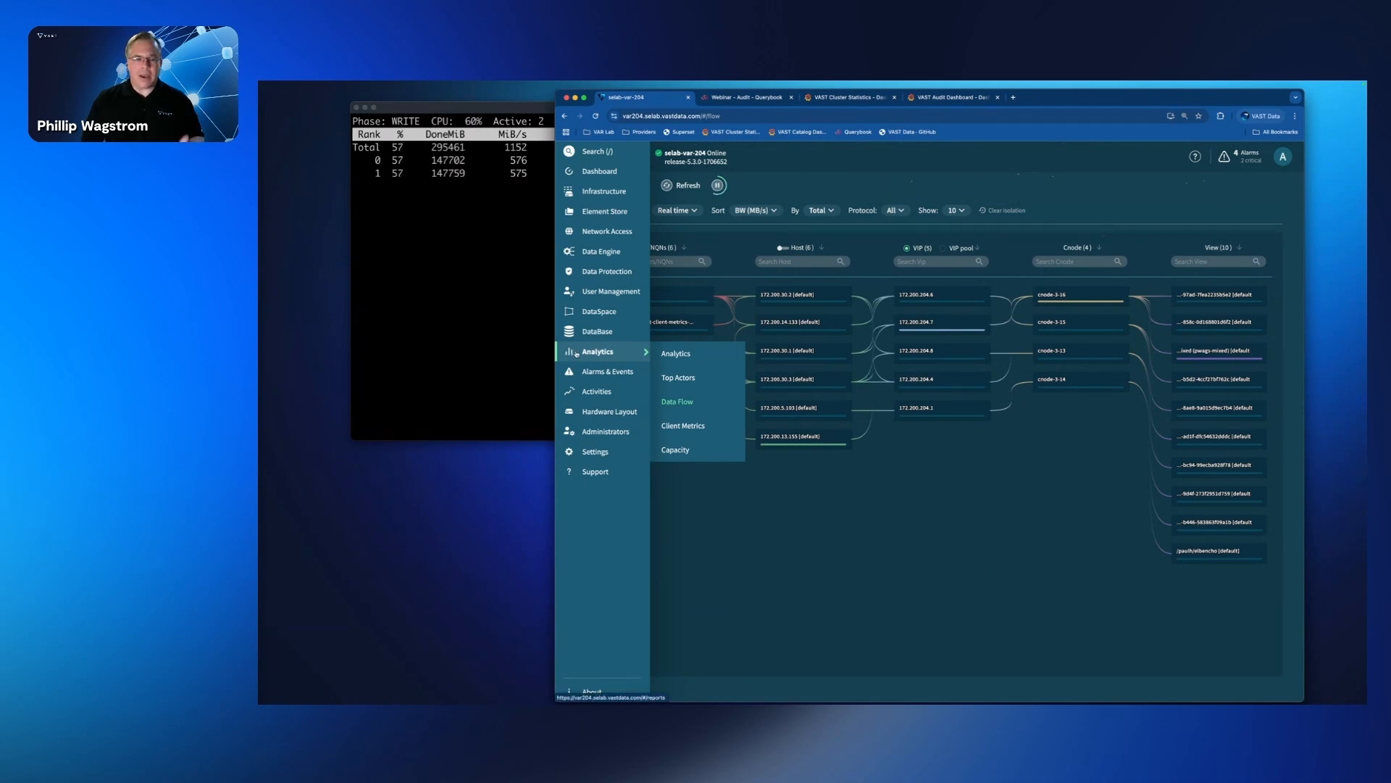
click(678, 378)
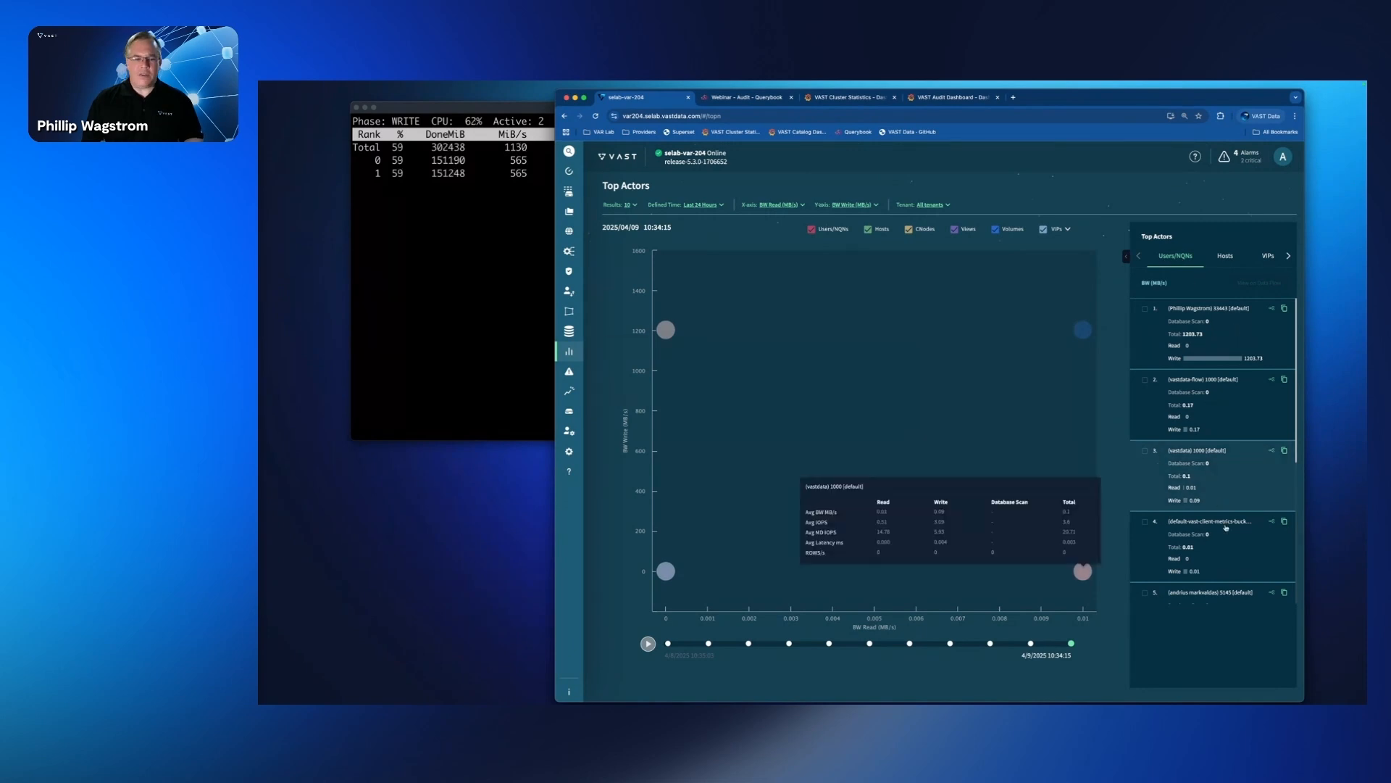
mouse_move(1220, 326)
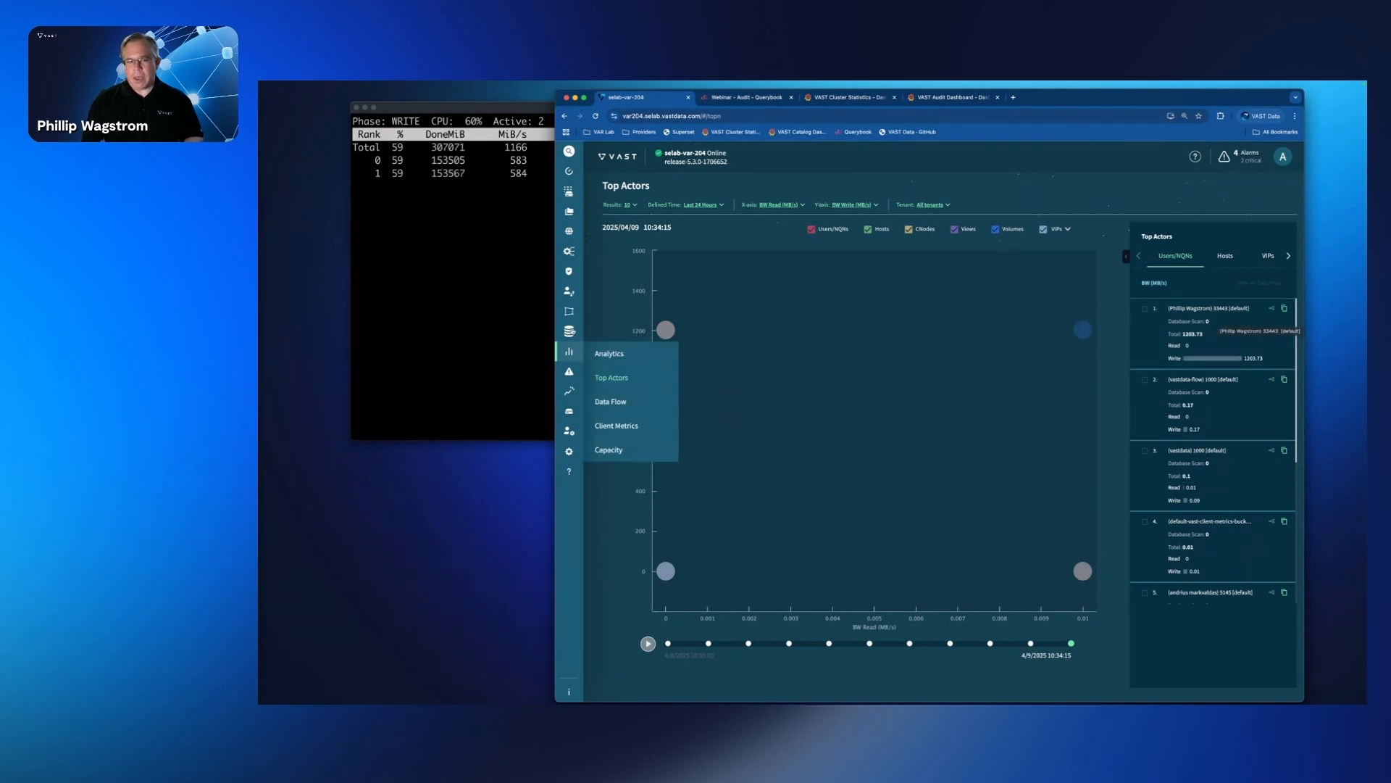
mouse_move(673, 337)
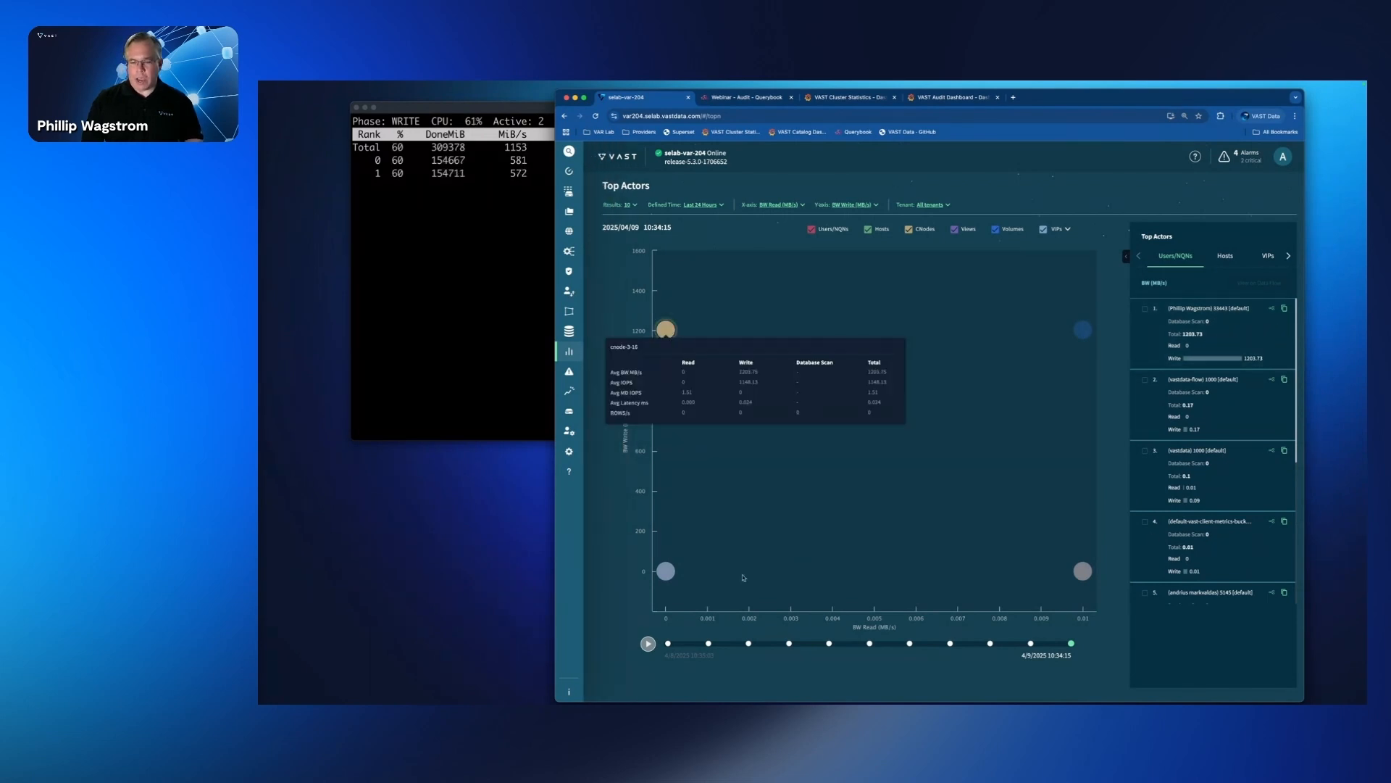
mouse_move(1082, 572)
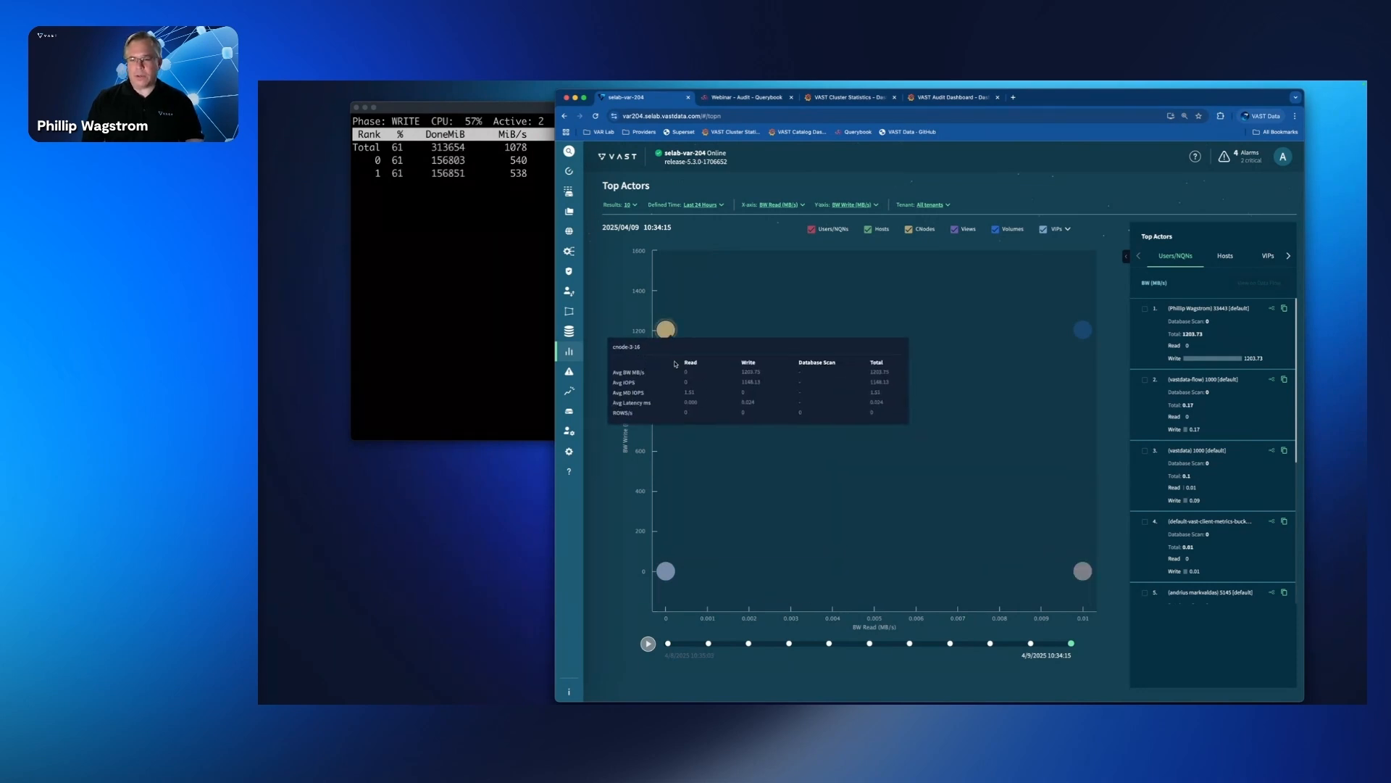
mouse_move(1087, 333)
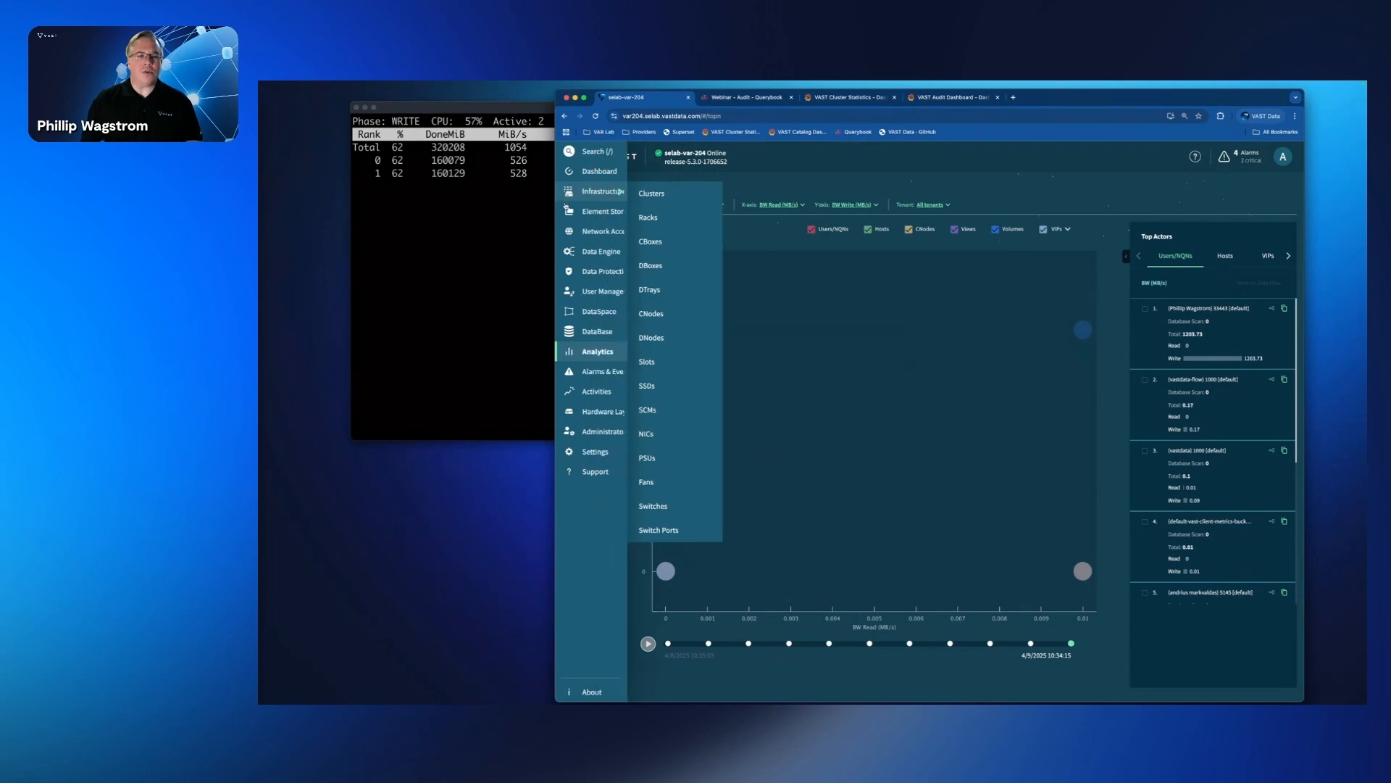
Step: Open the QoS Policies list in the Element Store
mouse_move(595, 232)
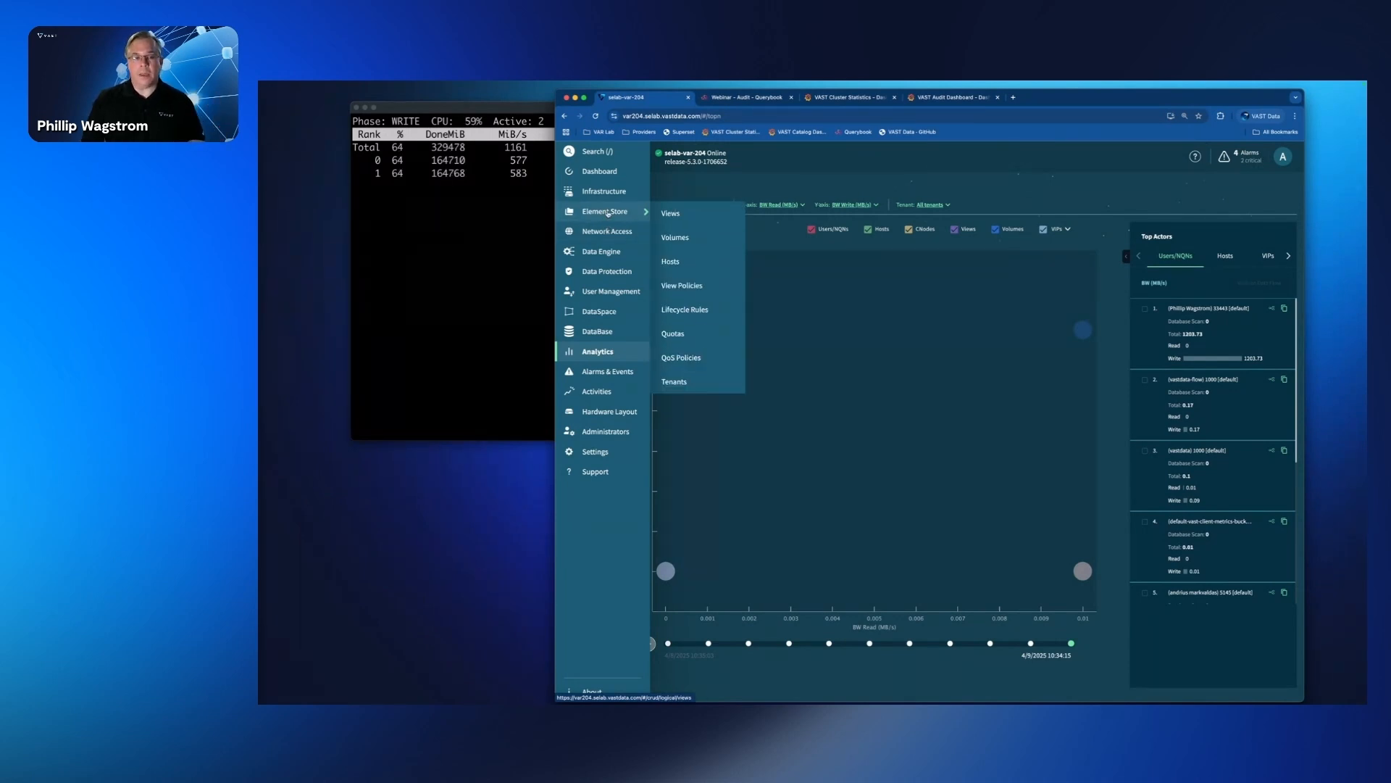
click(610, 212)
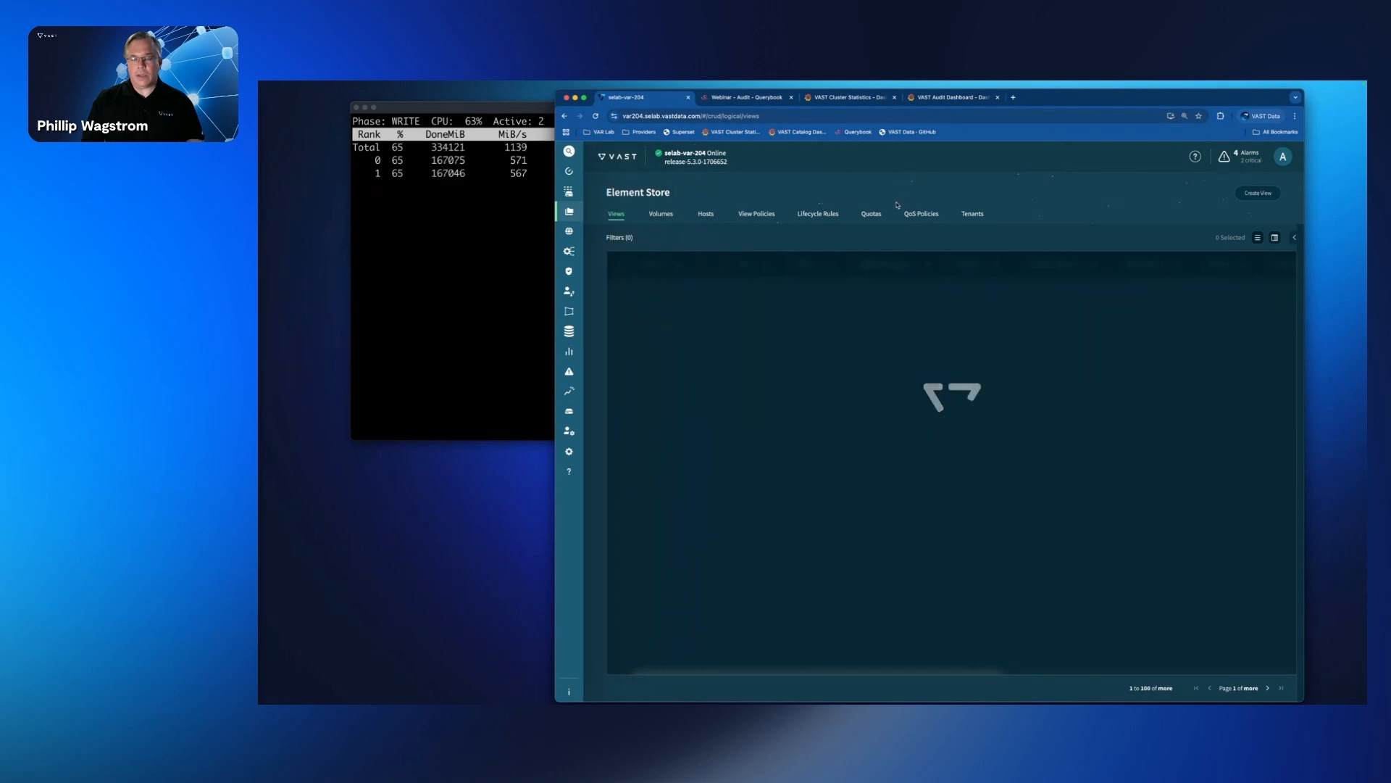
click(926, 215)
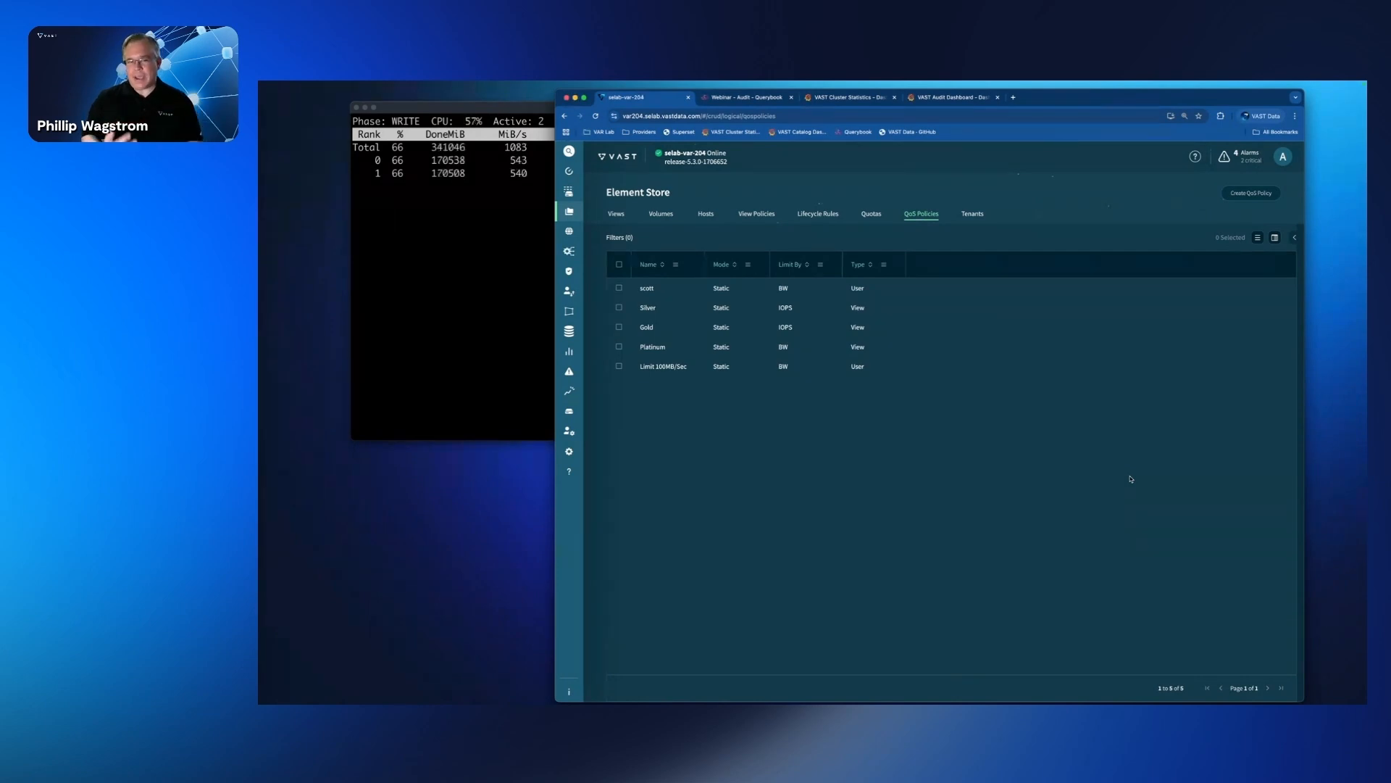
Step: Review the view, user and static limit options in a new QoS policy form, and close it without creating a policy
click(1250, 193)
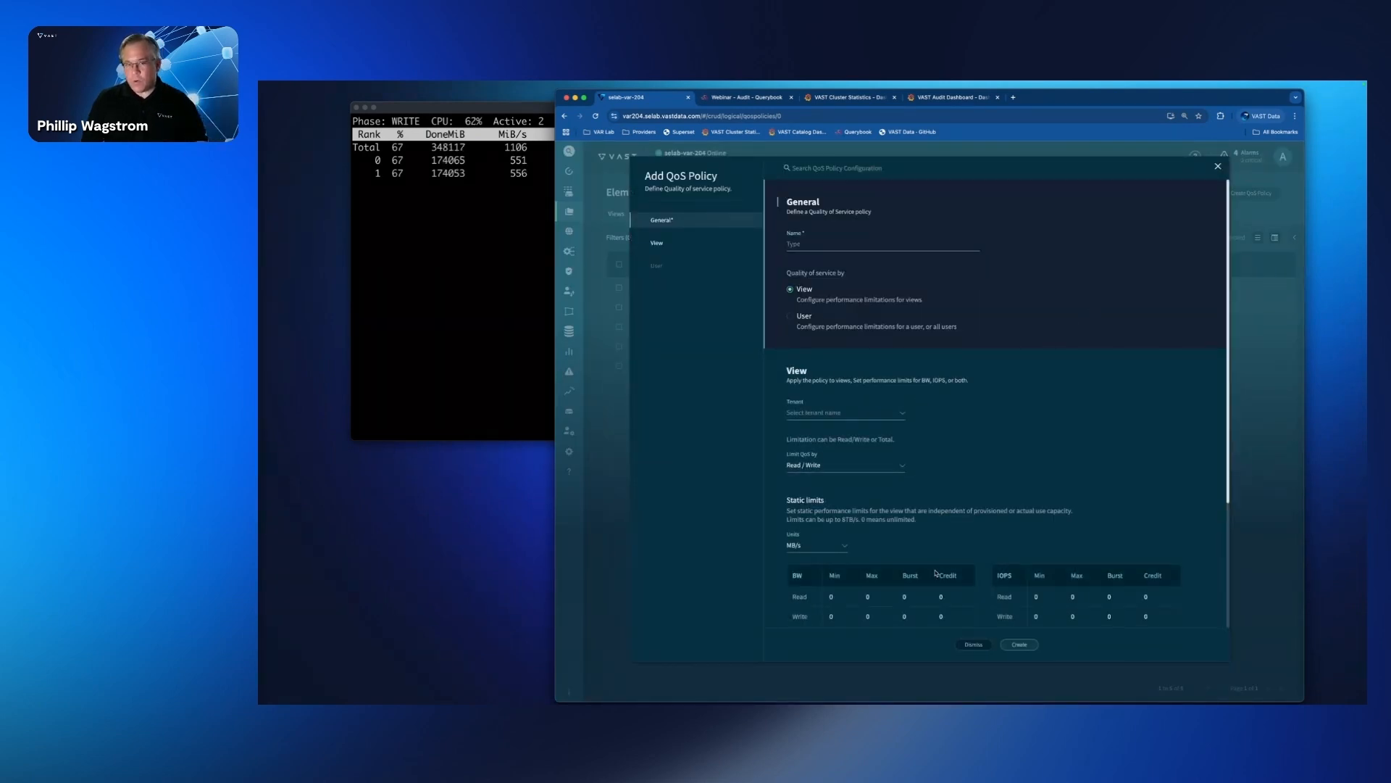
scroll(822, 565, down, 1)
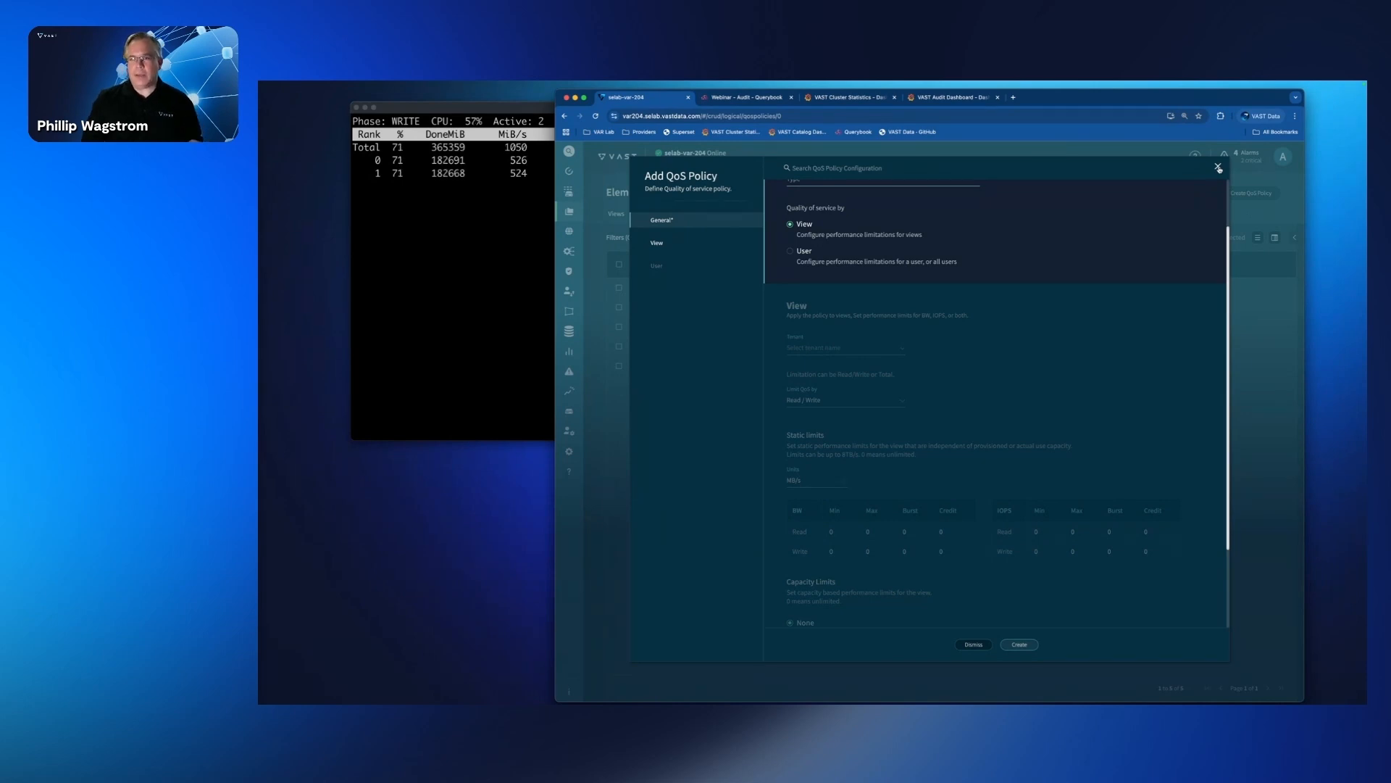
click(1219, 168)
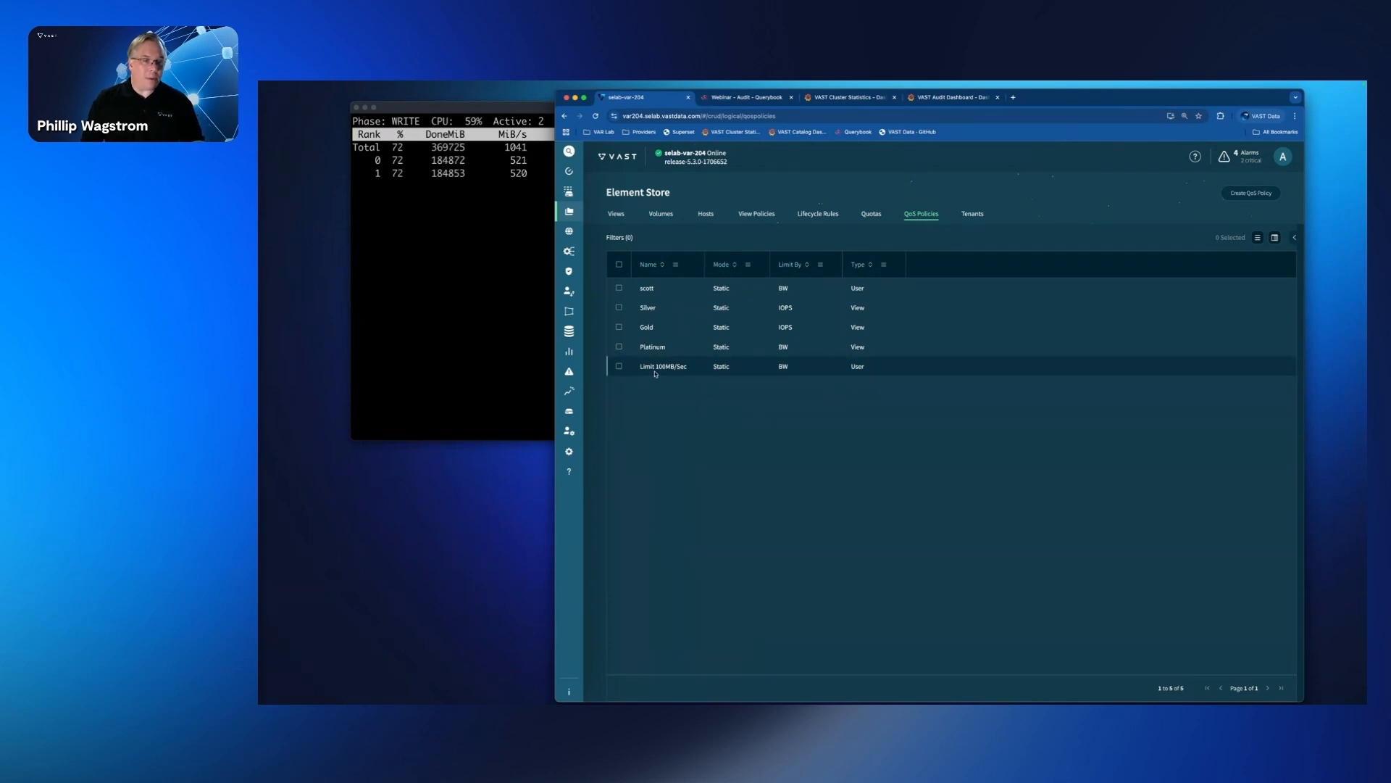
Step: Reposition the terminal window so more of the write test output shows, and return to the QoS policies in the browser
drag(512, 106, 470, 153)
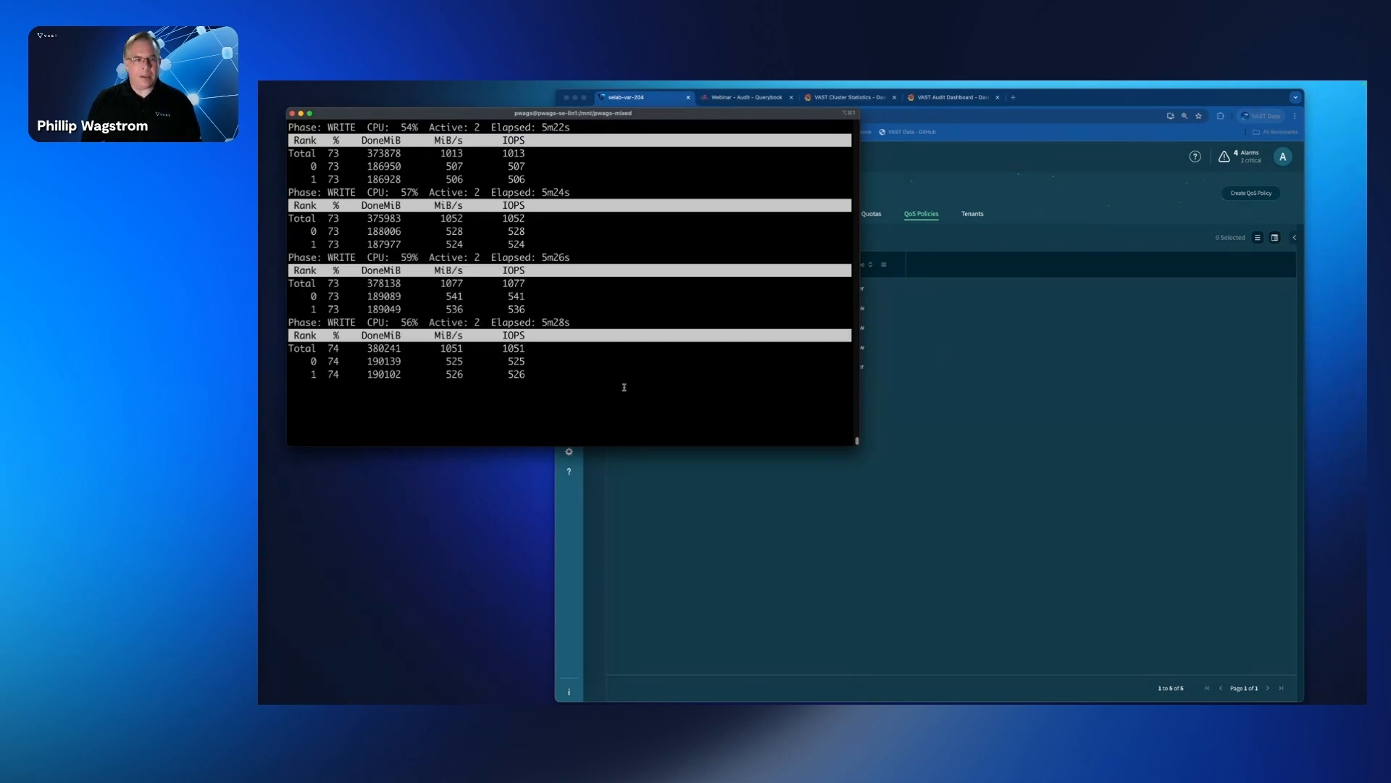
click(962, 419)
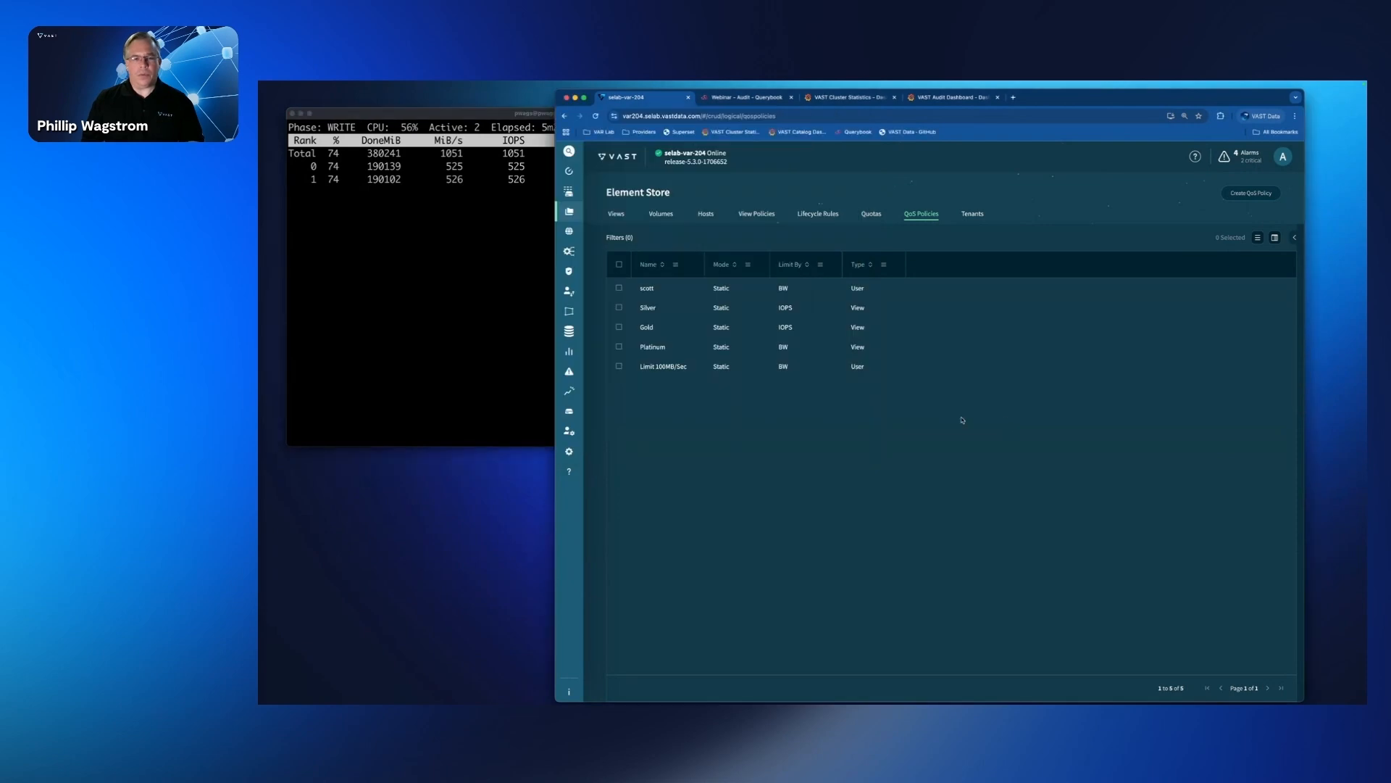
Step: Open the Limit 100MB/Sec QoS policy for editing and review its assigned users and static performance limits
right_click(677, 370)
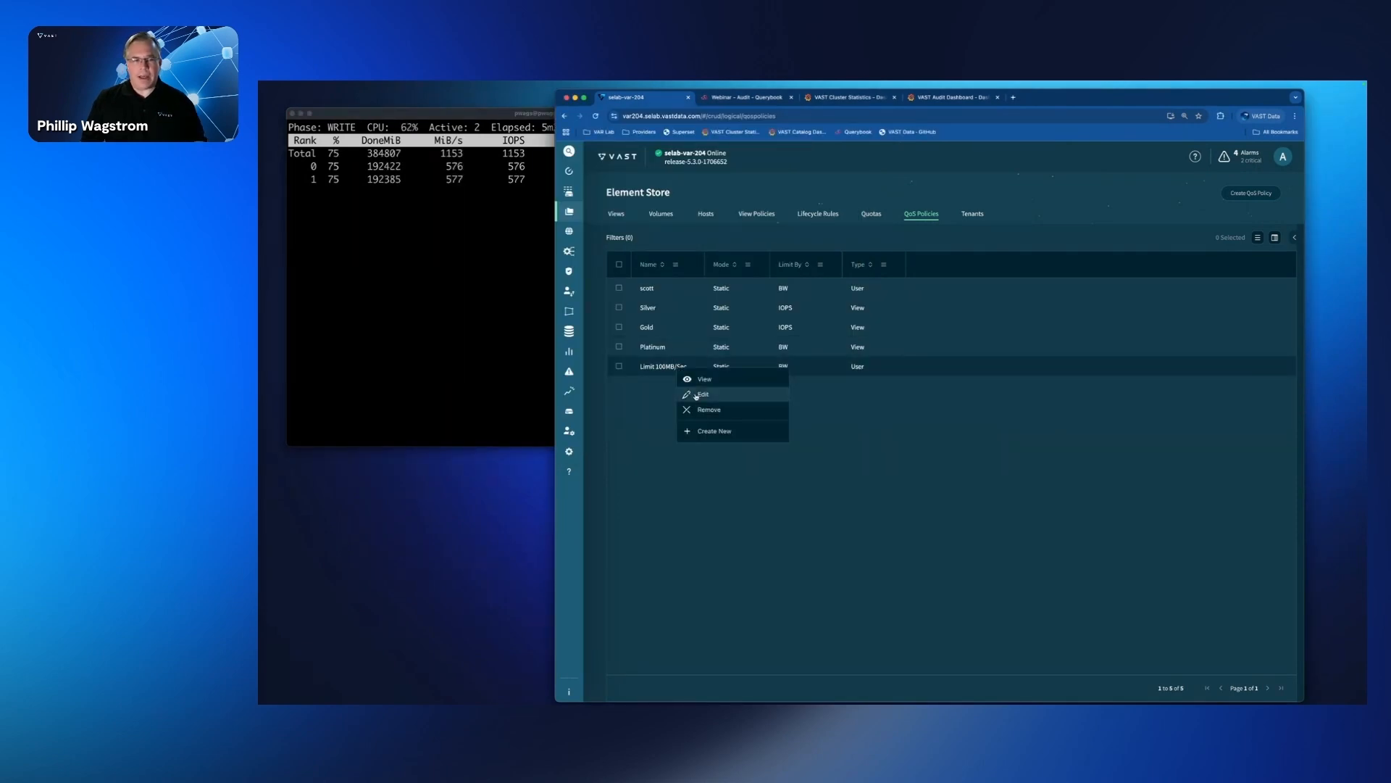
click(696, 395)
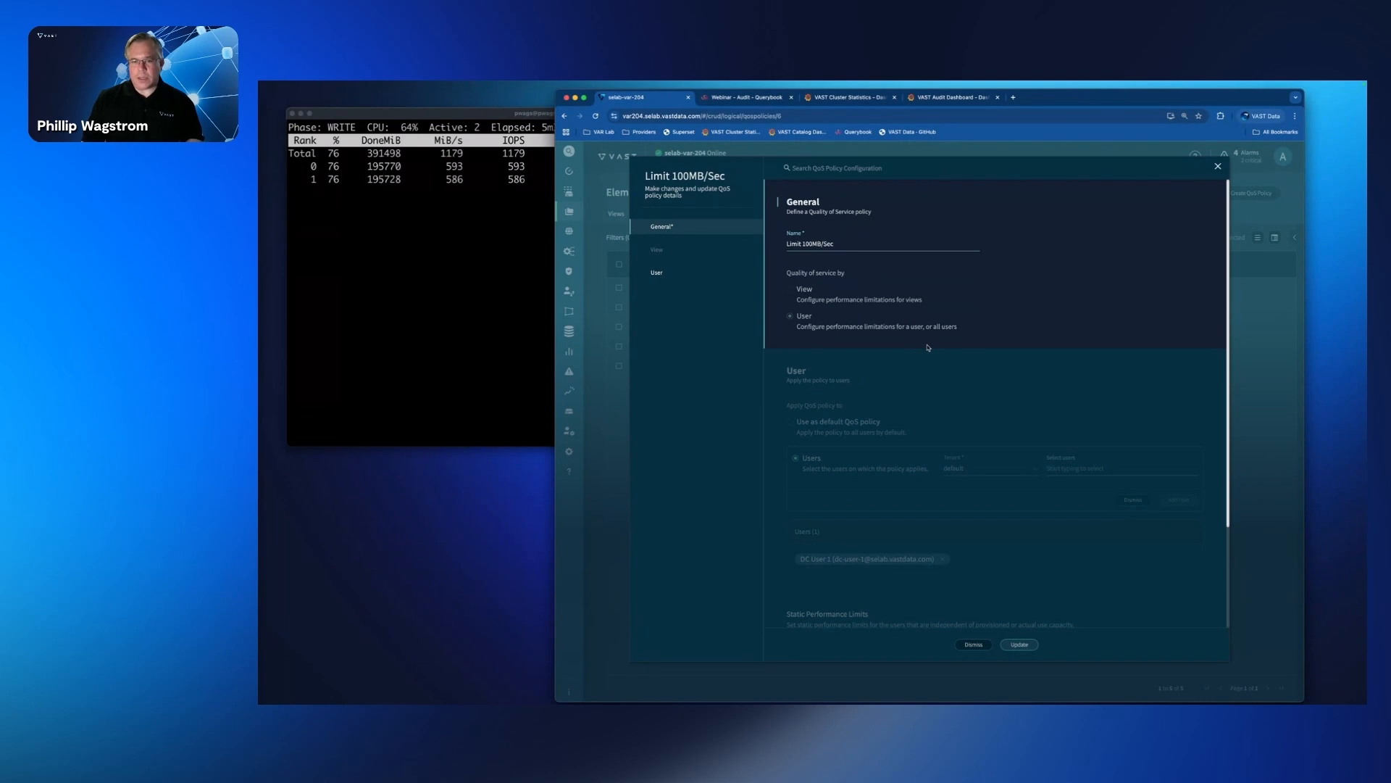
scroll(853, 368, down, 2)
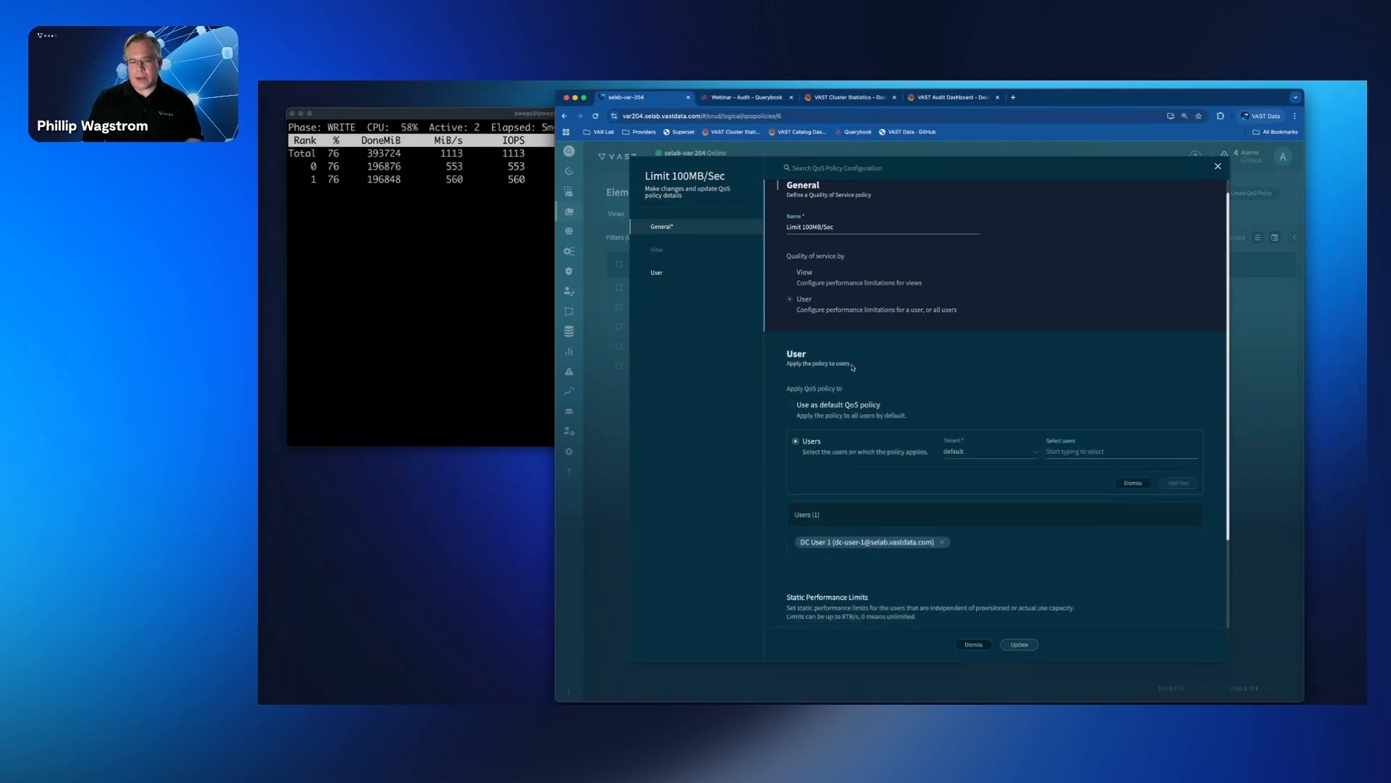
scroll(914, 370, down, 1)
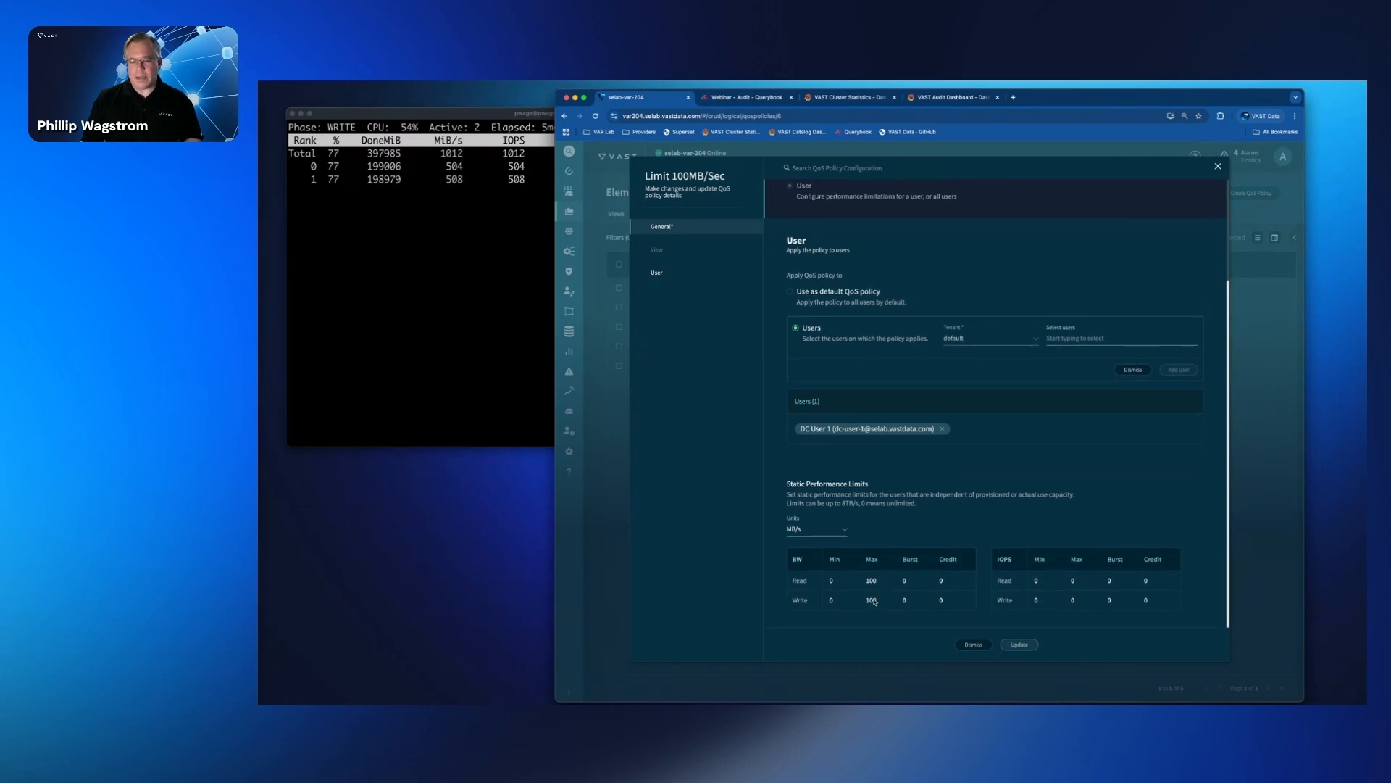
scroll(873, 605, up, 1)
scroll(876, 614, down, 1)
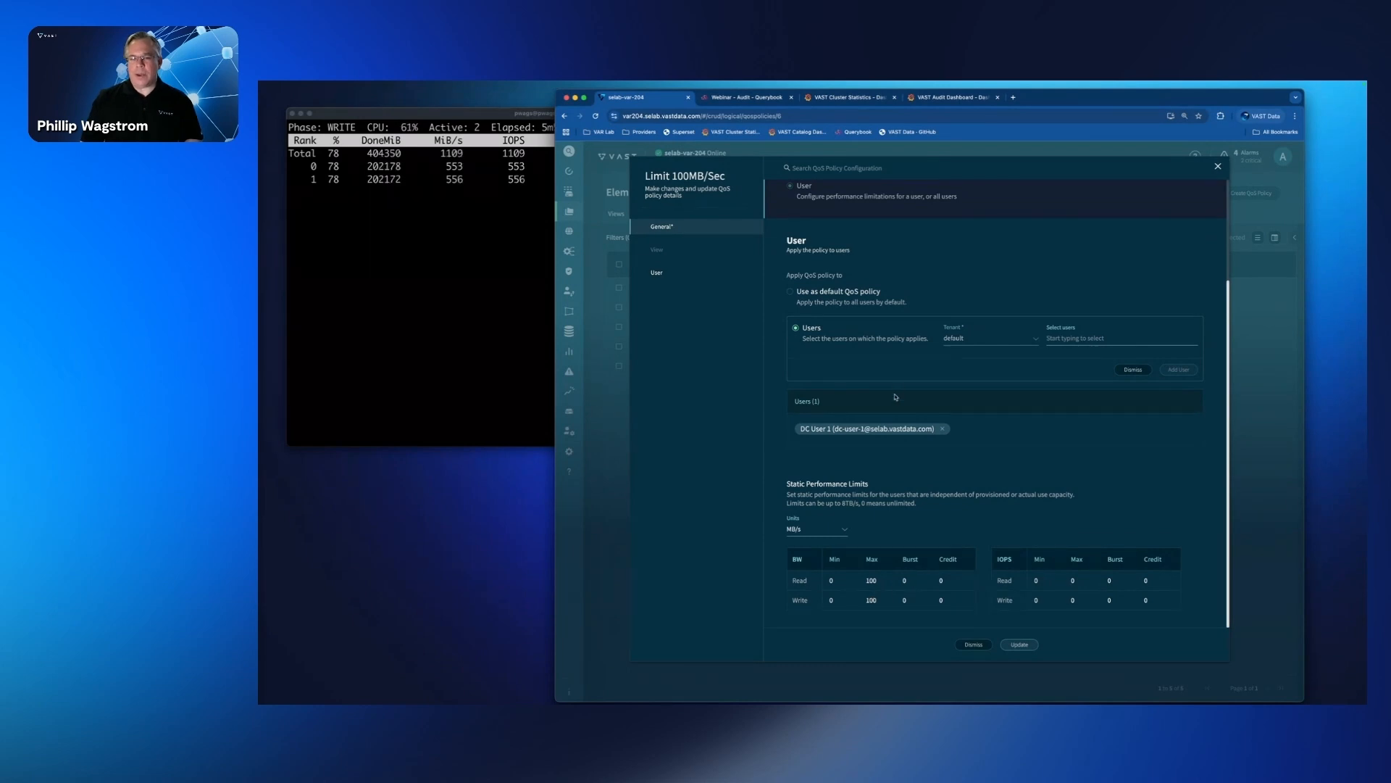
Step: Add the heavy-writing user to the Limit 100MB/Sec policy, save the update, and check the write test output in the terminal
click(1085, 339)
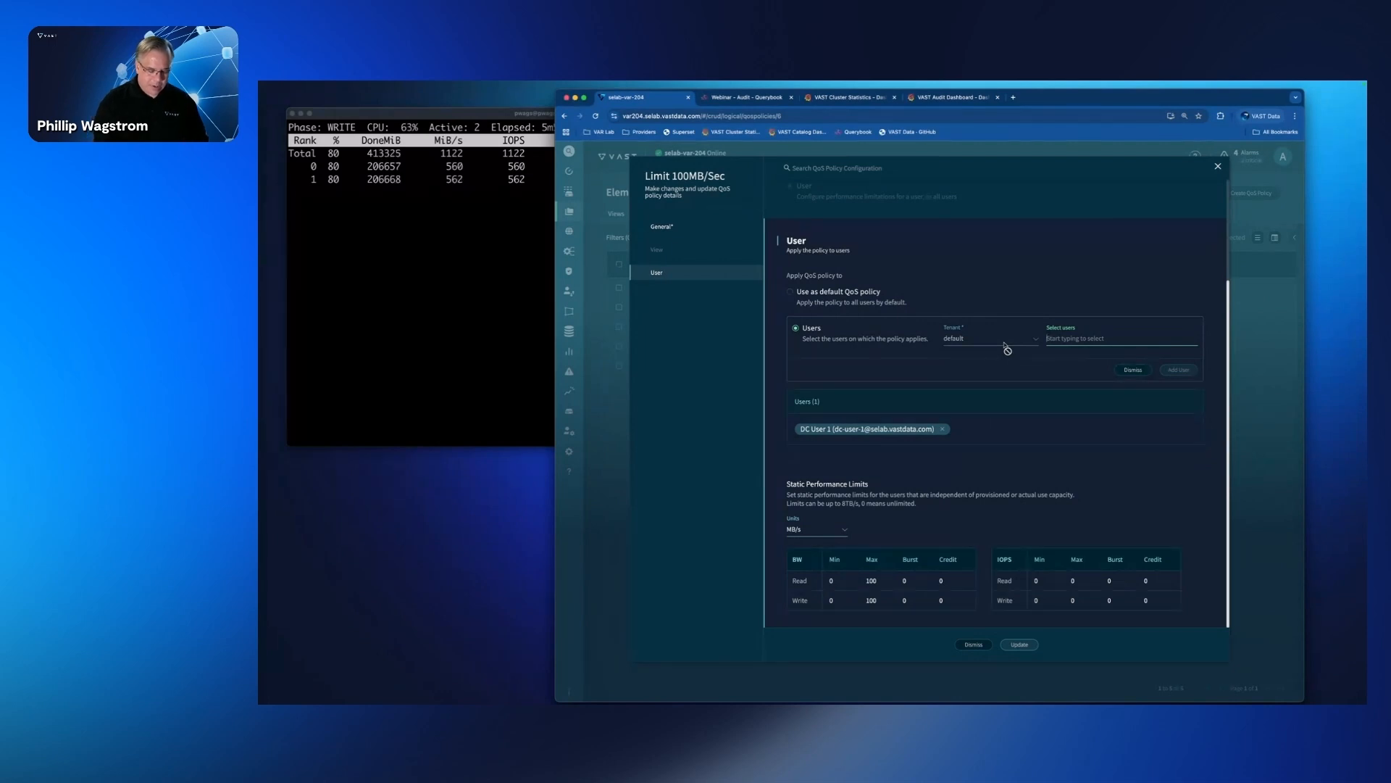
text(pl)
text(wags)
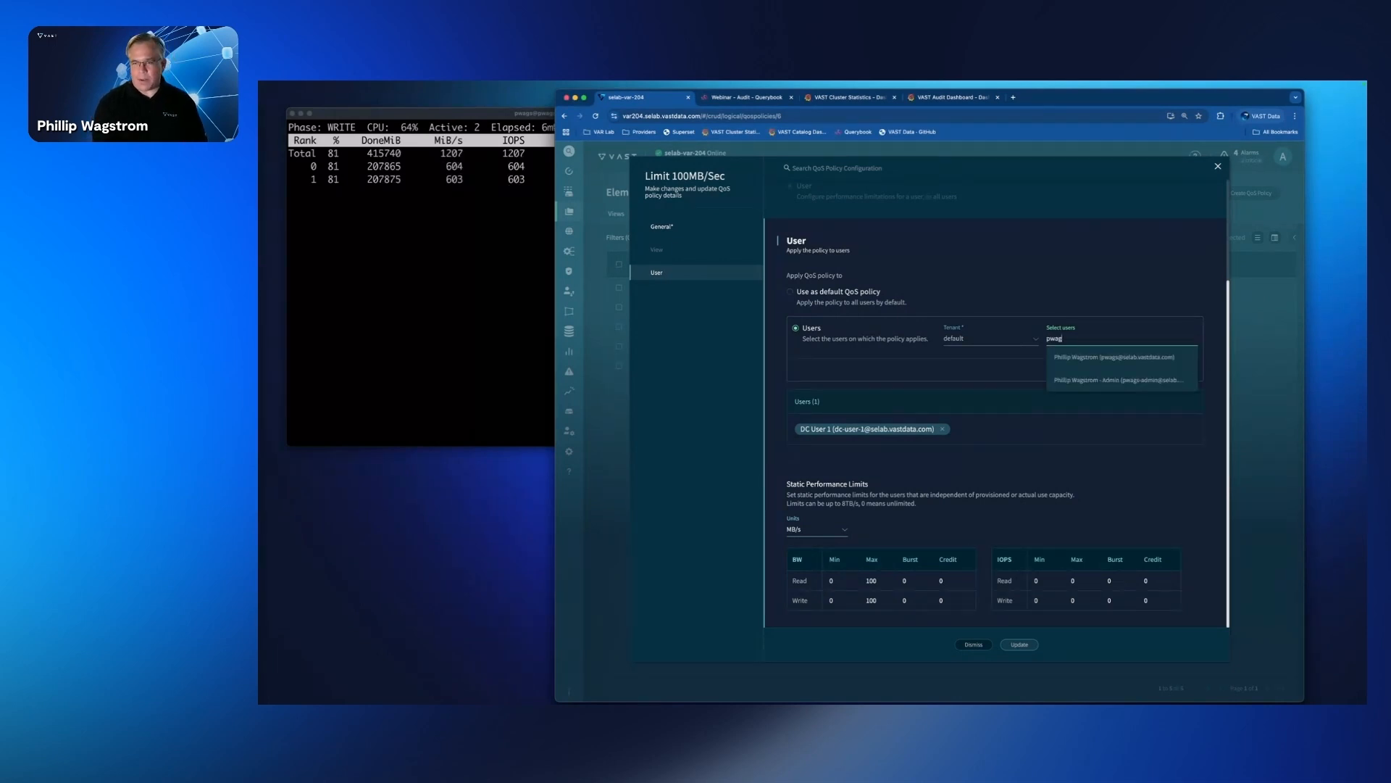
click(1068, 356)
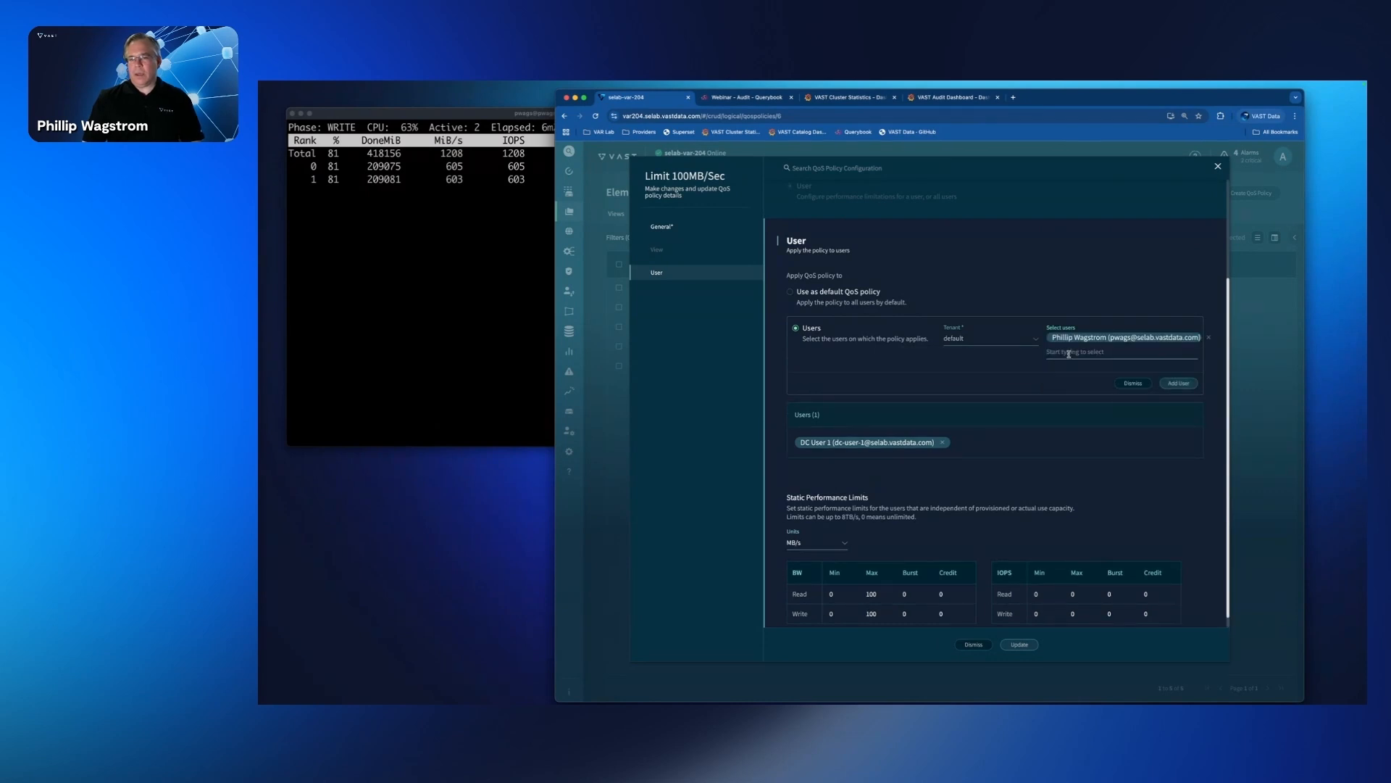
click(1187, 384)
click(1023, 644)
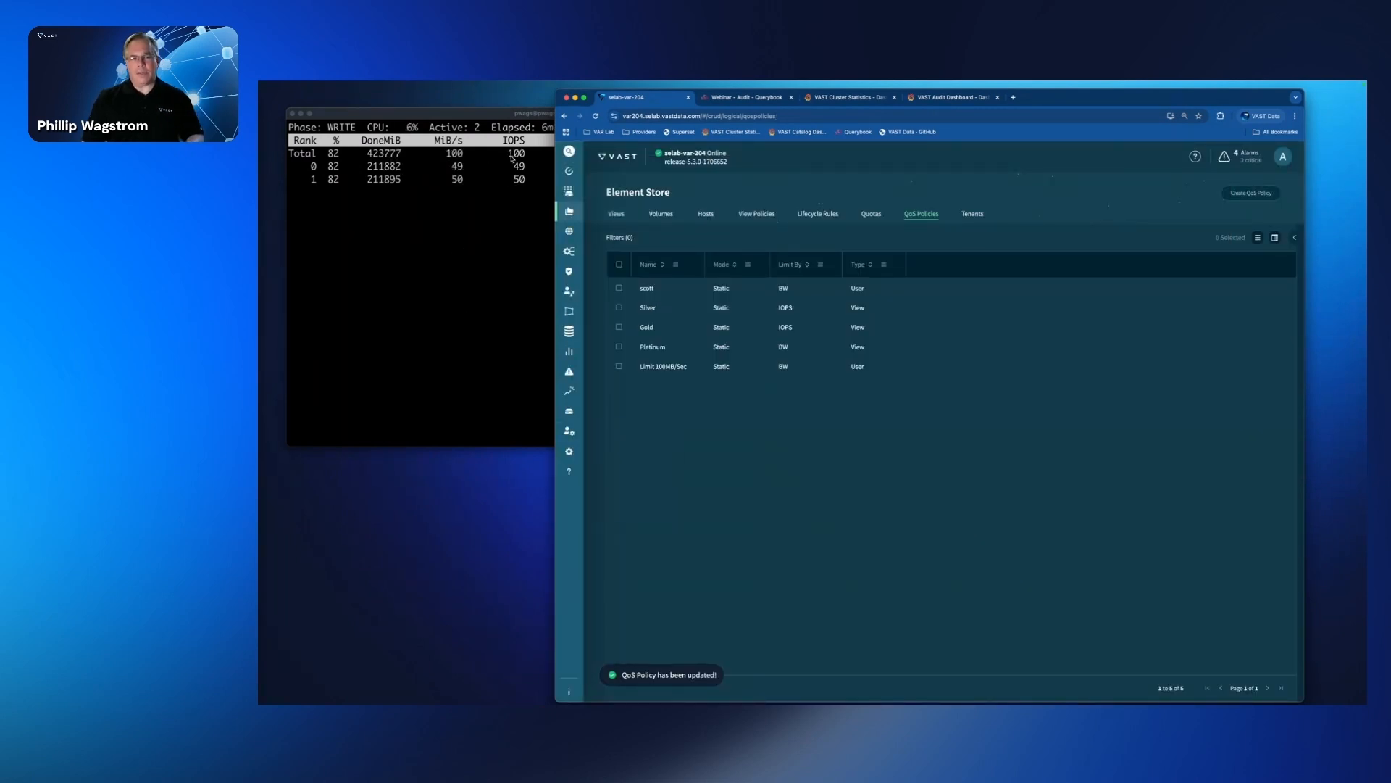
click(502, 276)
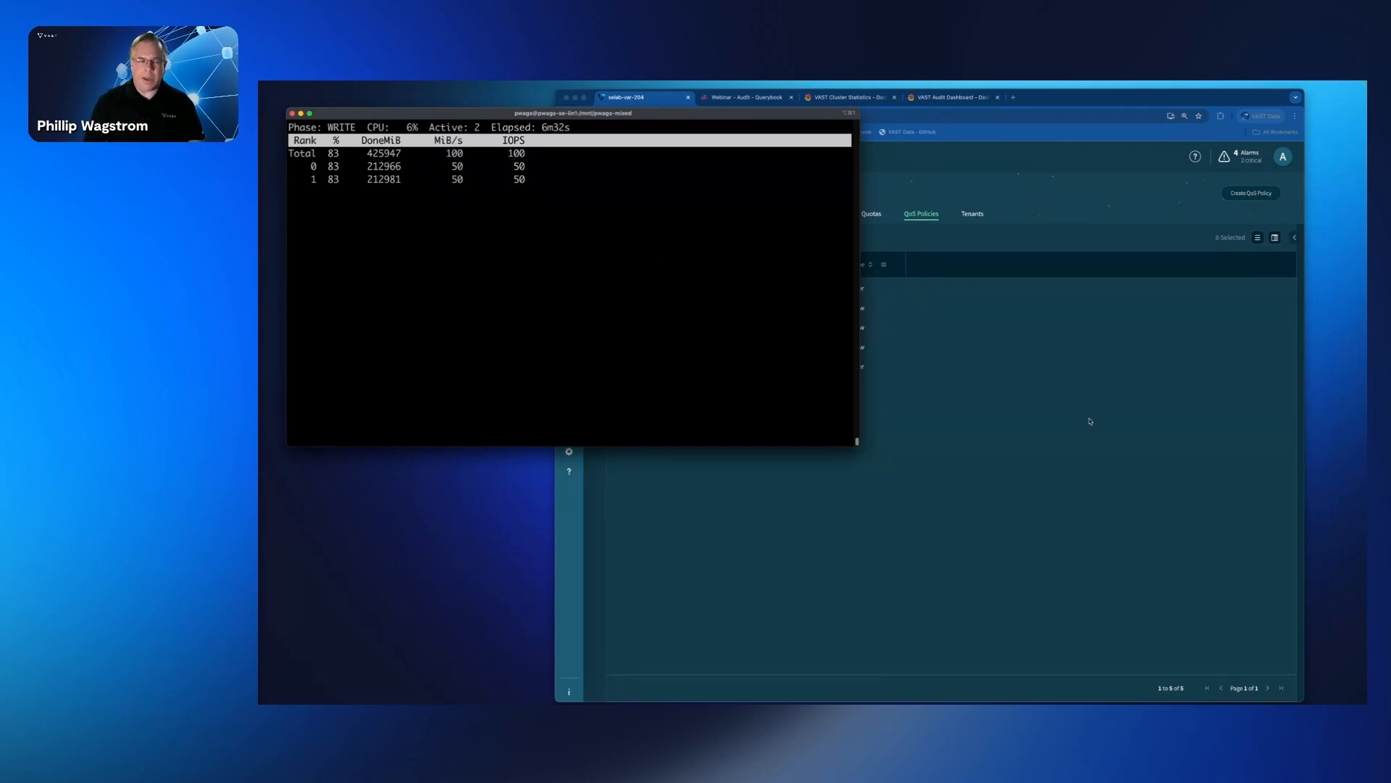
Step: Return to the QoS policies, remove the heavy-writing user from the Limit 100MB/Sec policy, and save the update
click(1073, 465)
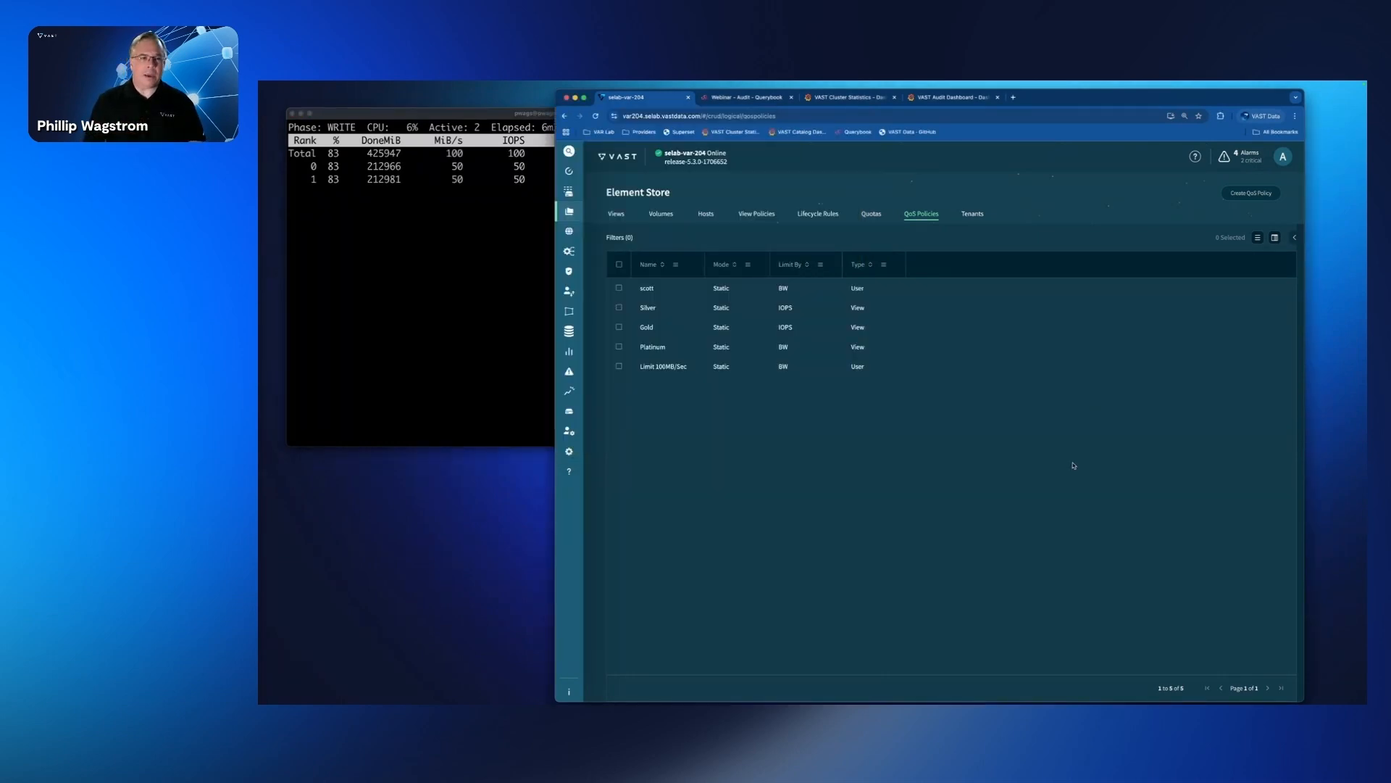
right_click(691, 367)
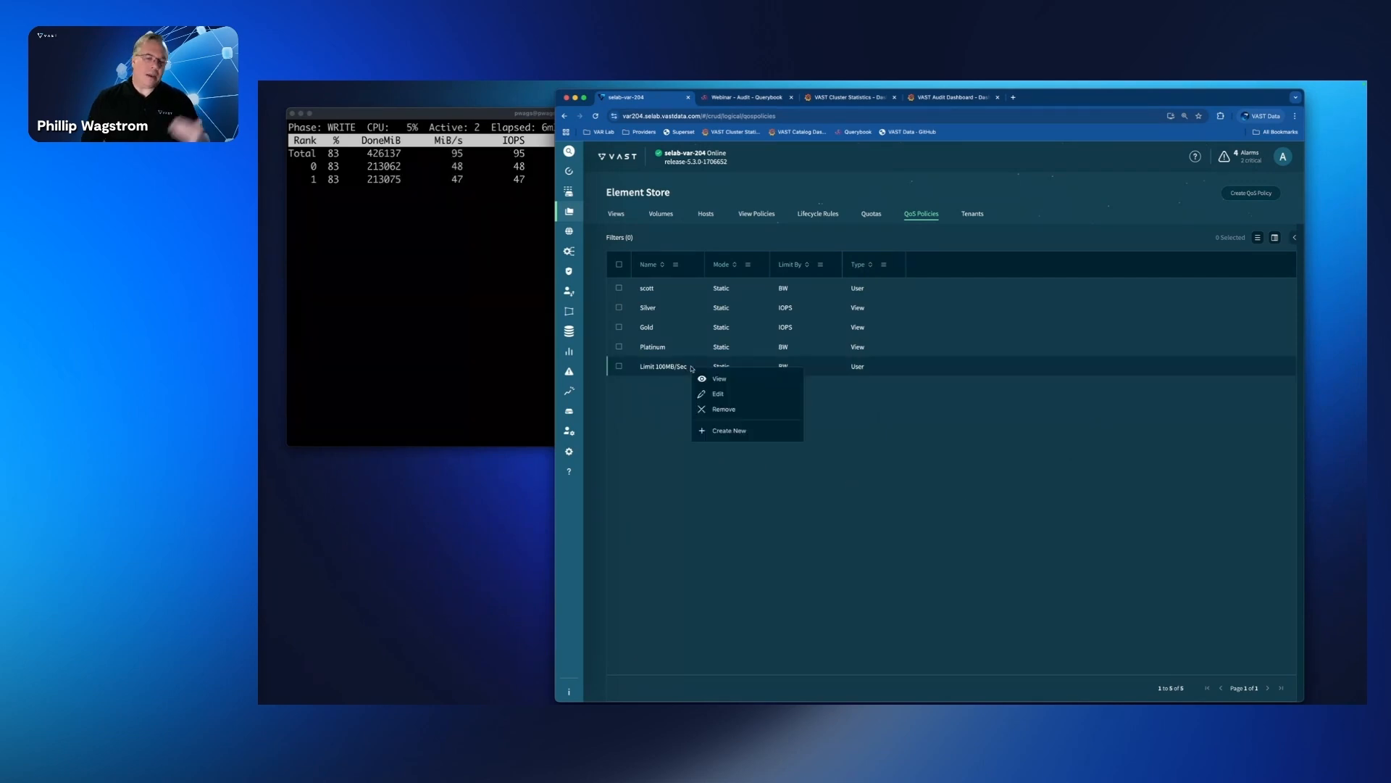
click(719, 394)
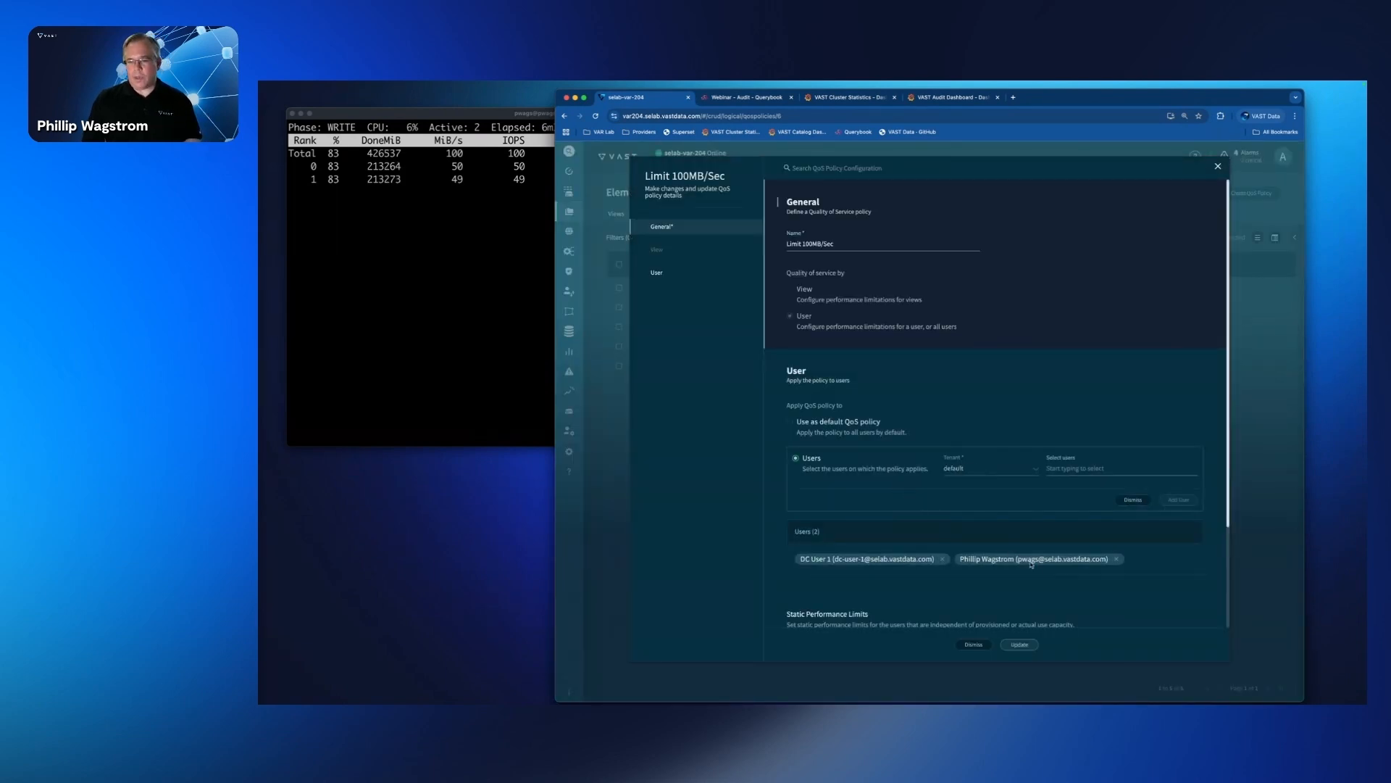
click(1117, 559)
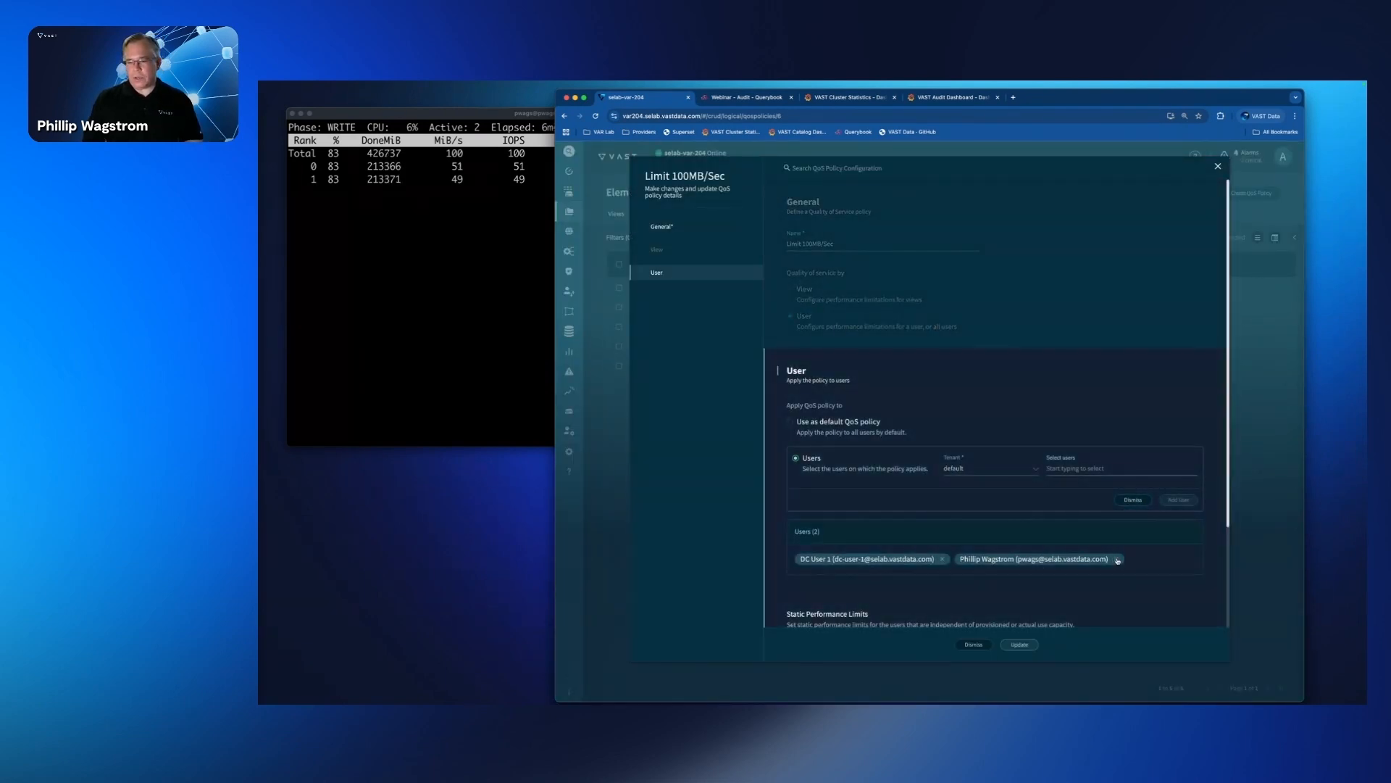
click(1020, 644)
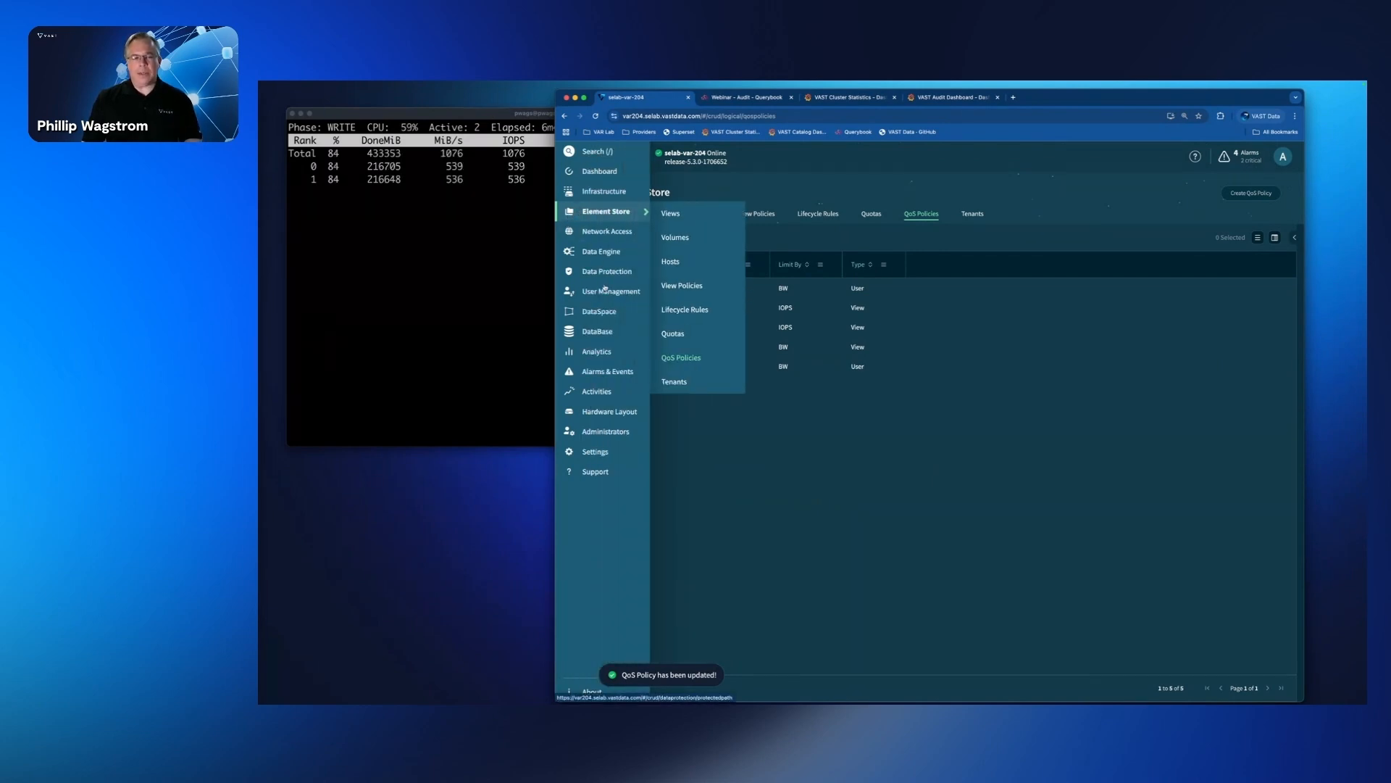
Step: Review the write bandwidth history in the Cluster Bandwidth analytics, and open the Data Flow analytics view
mouse_move(610, 372)
mouse_move(610, 431)
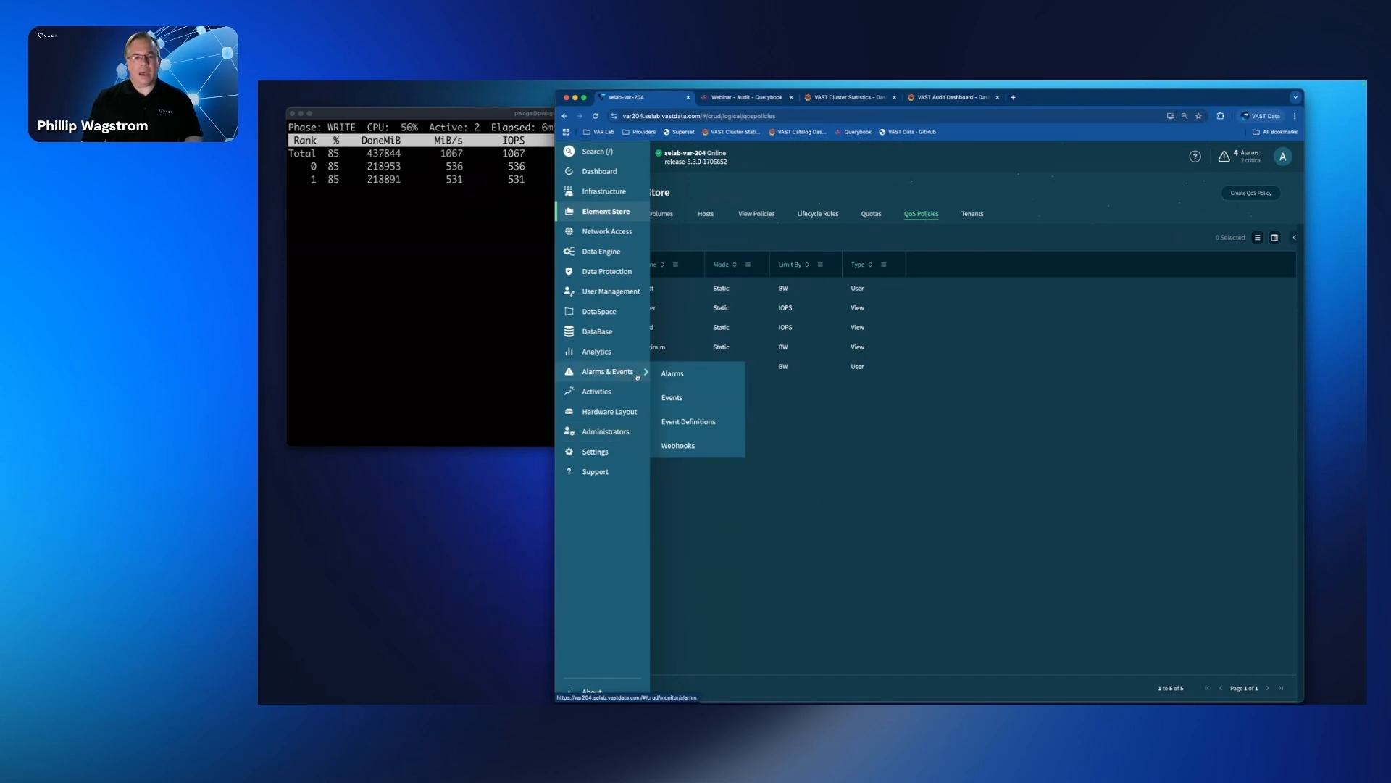
mouse_move(634, 353)
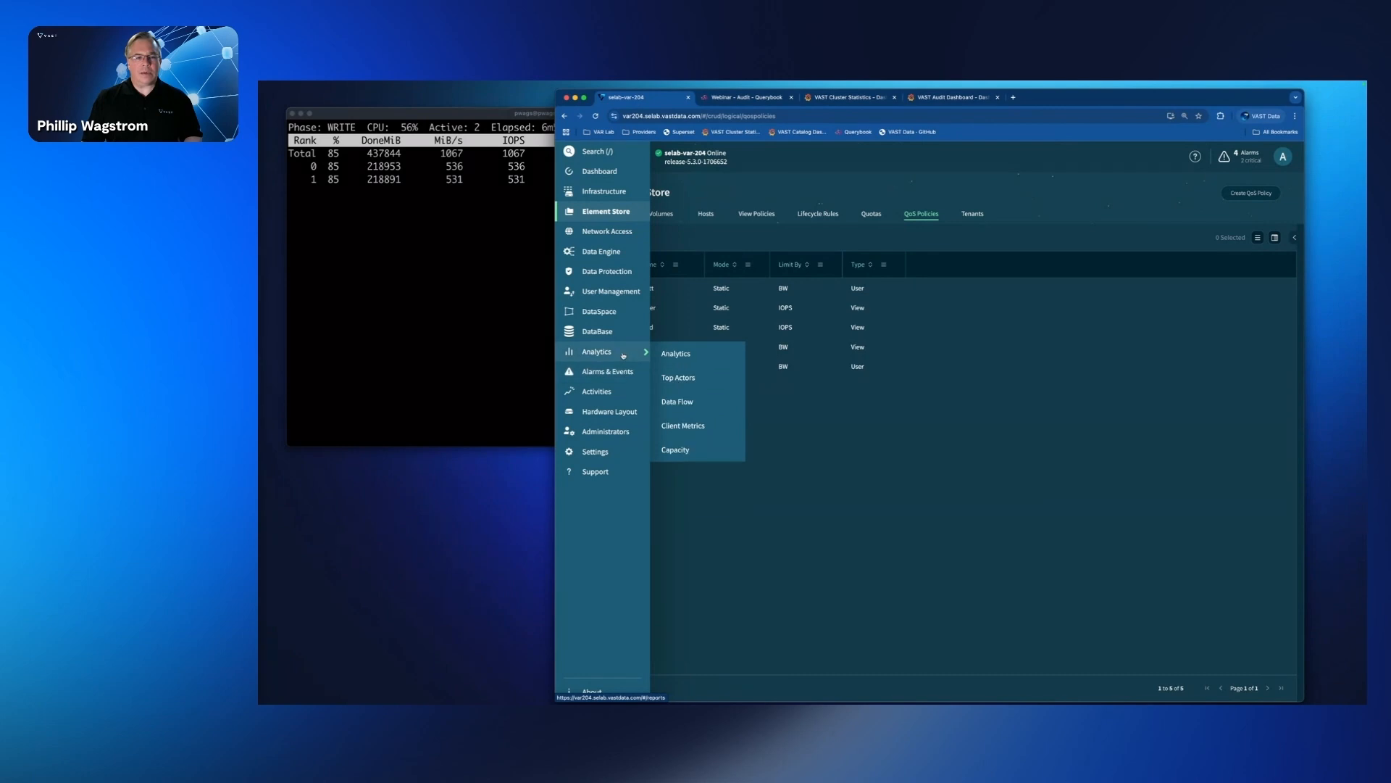
click(680, 354)
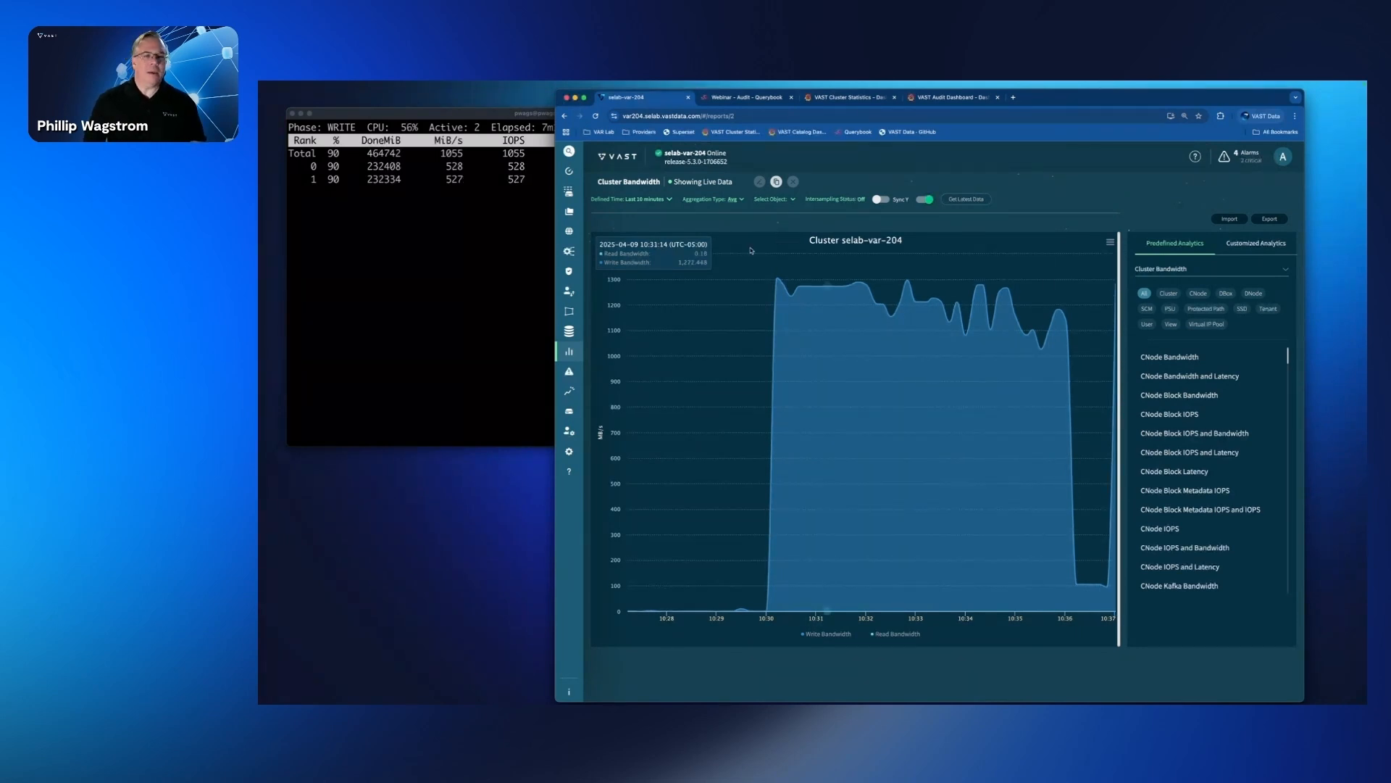
mouse_move(602, 352)
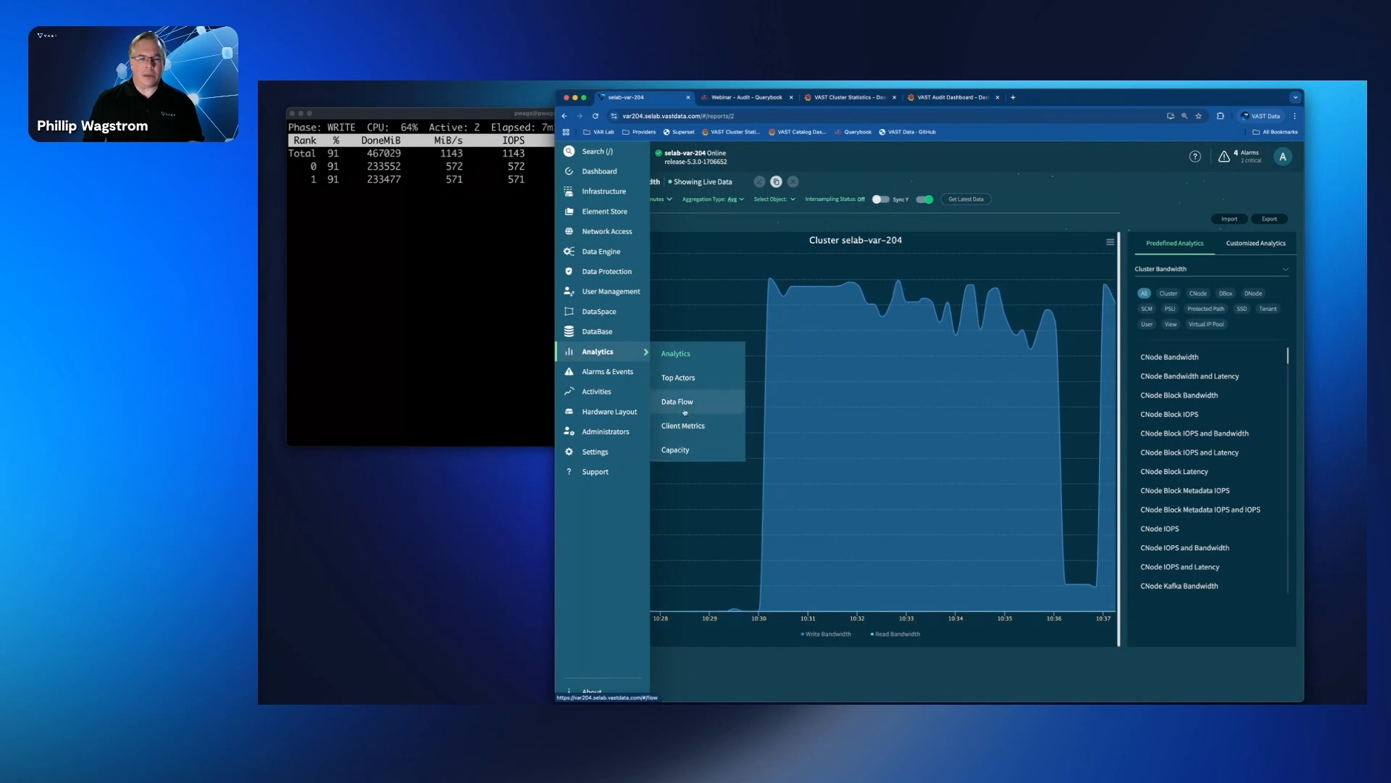
click(673, 403)
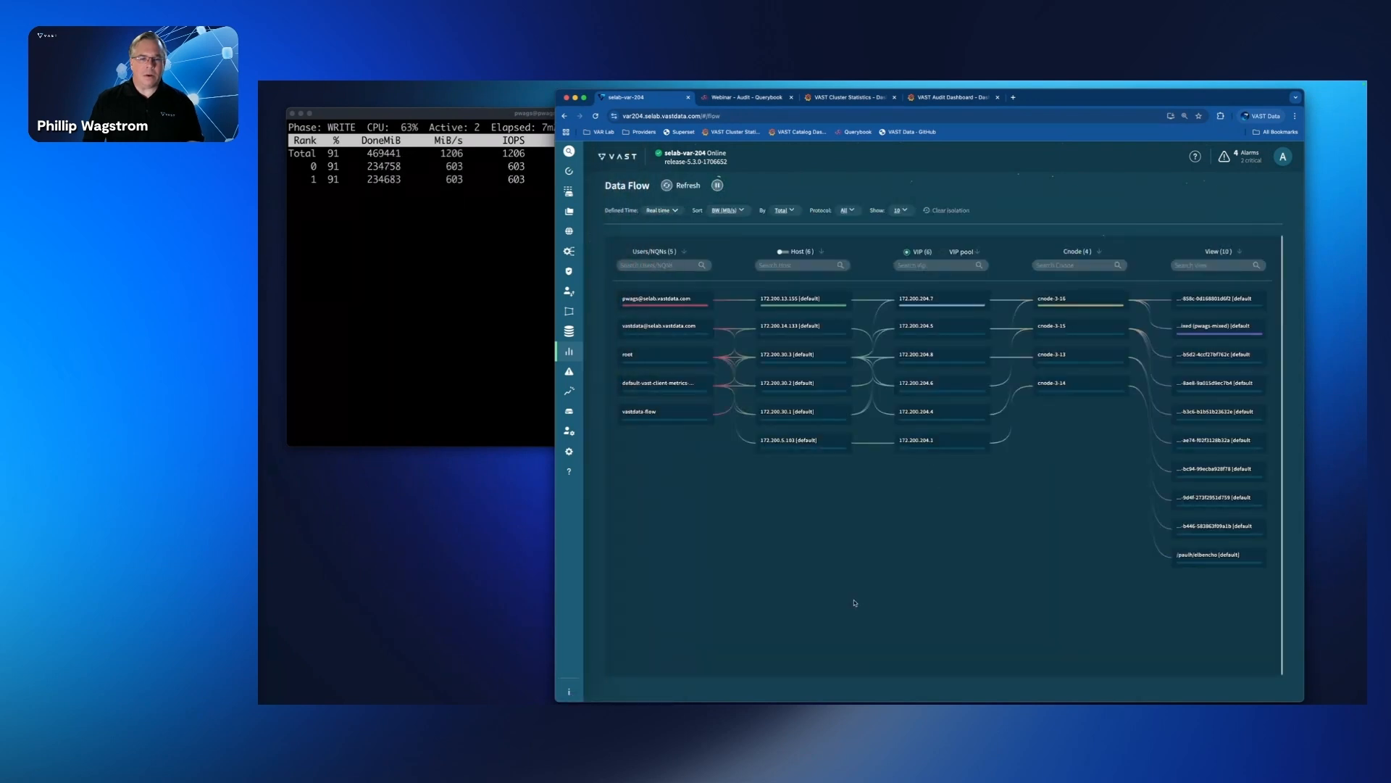